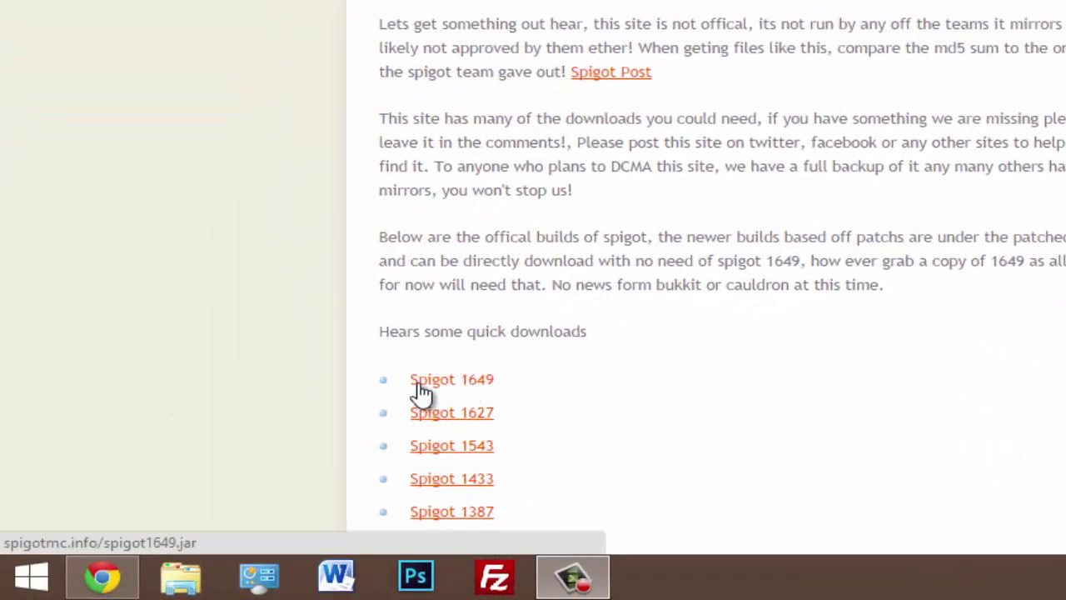
Step: Download the Spigot 1649 build from the quick downloads list and keep spigot1649.jar despite the security warning
left_click(450, 383)
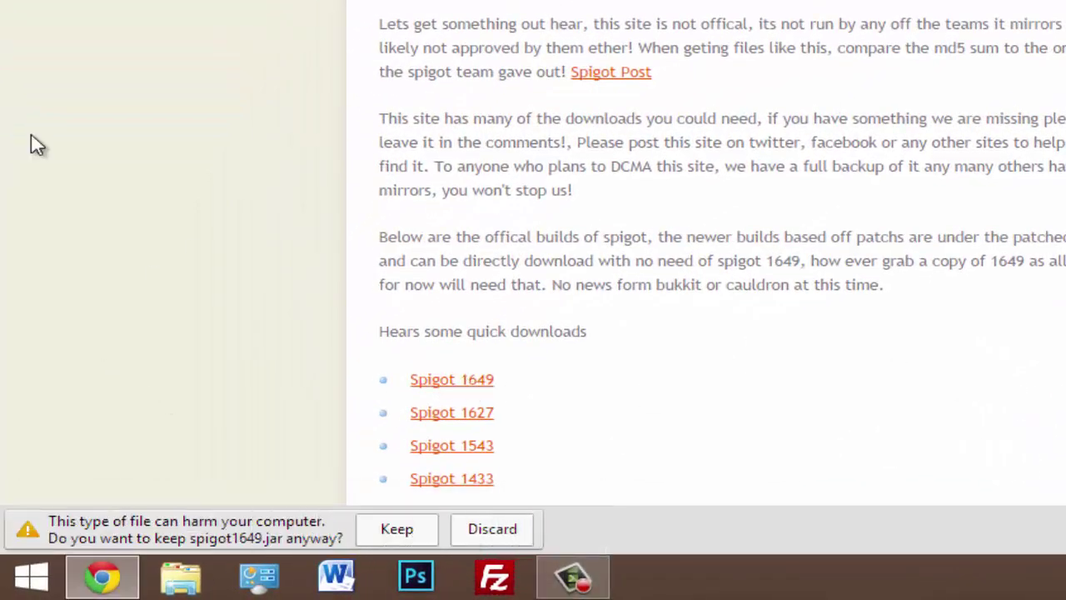
left_click(403, 536)
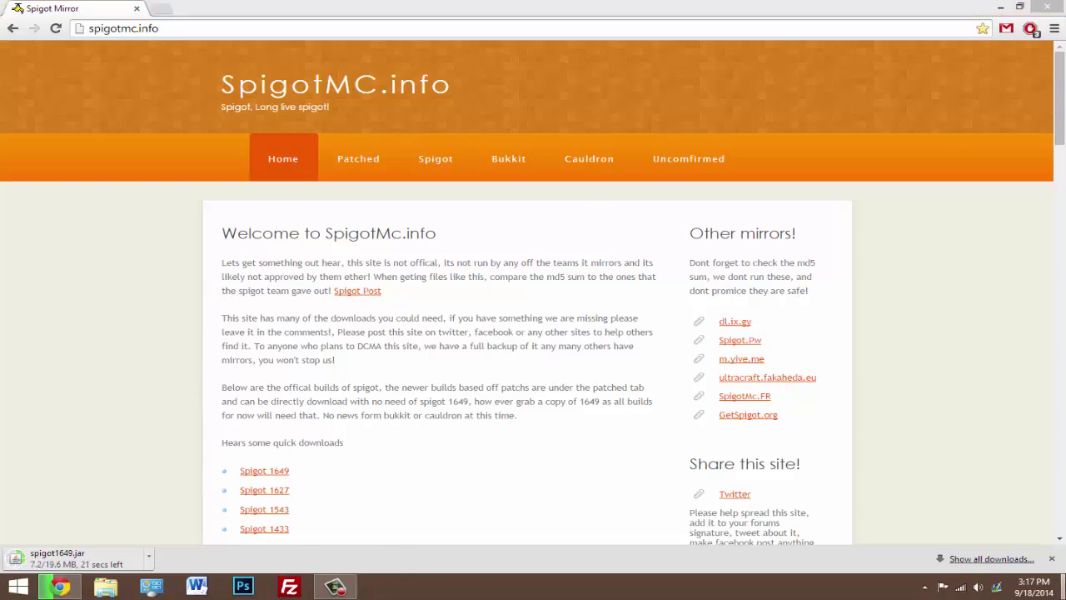
Step: Place the downloaded spigot1649.jar into the Spigot Server folder on the desktop
key("super+d")
left_click_drag(595, 171, 540, 243)
double_click(540, 242)
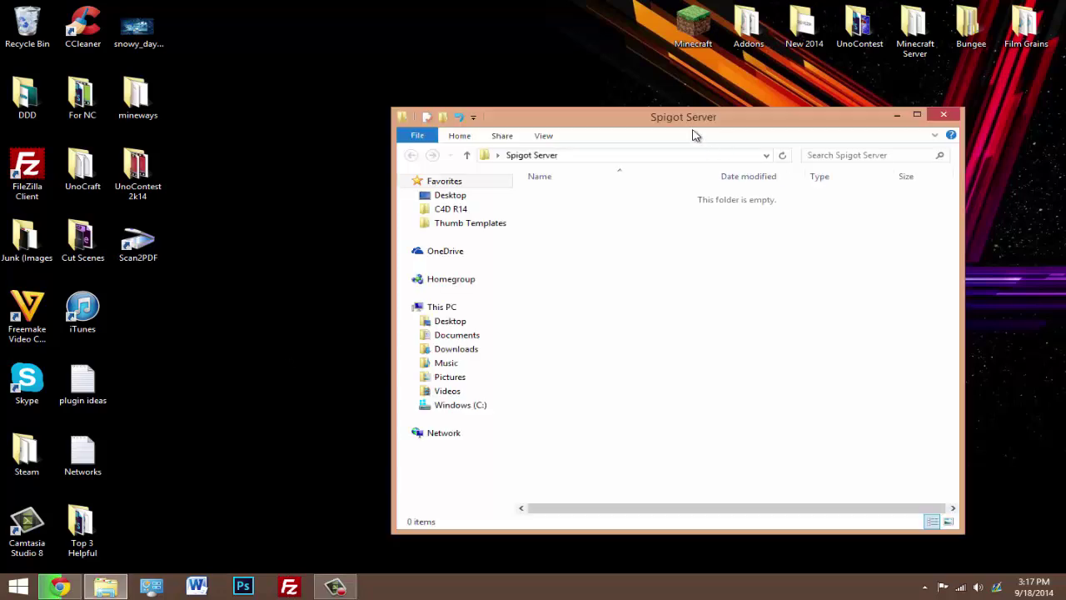
left_click_drag(693, 120, 530, 121)
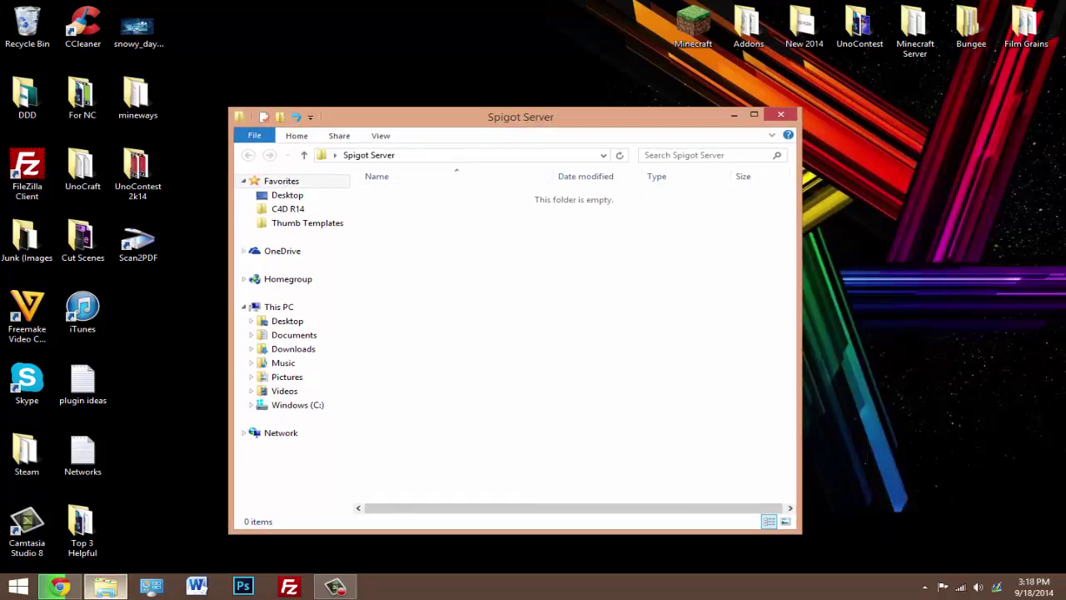
left_click(60, 586)
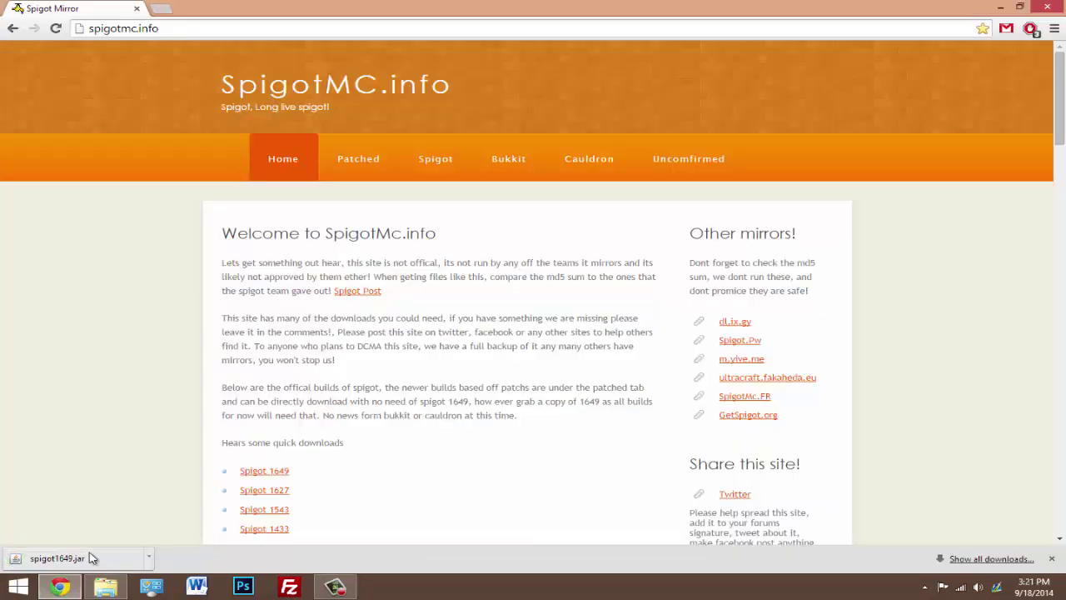
left_click_drag(75, 563, 589, 350)
left_click(525, 303)
left_click(415, 200)
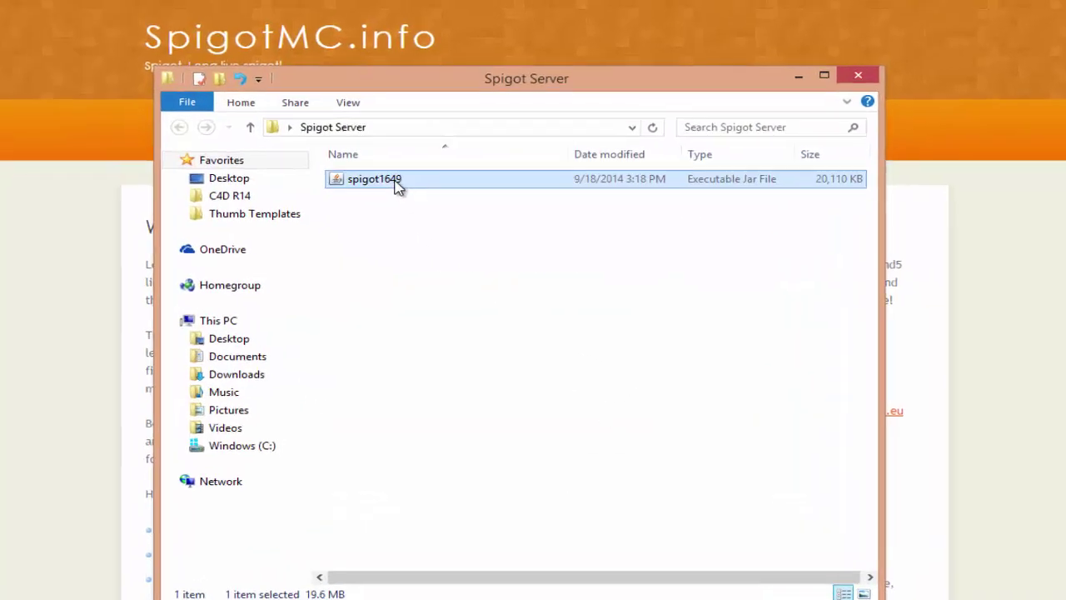
Step: Rename the spigot1649 jar file as spigot
right_click(397, 183)
left_click(467, 462)
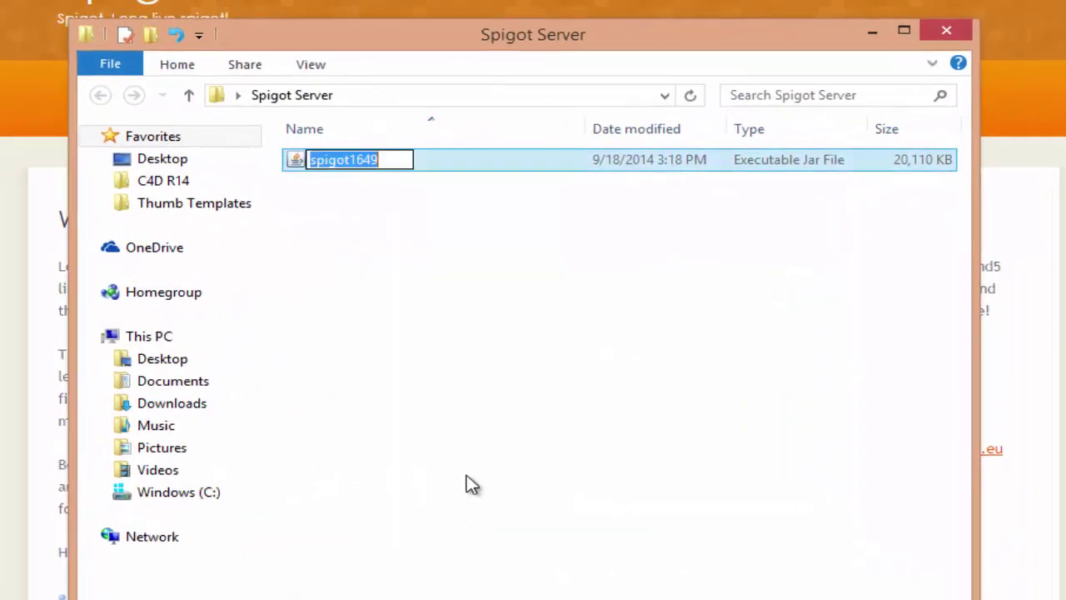
type("s")
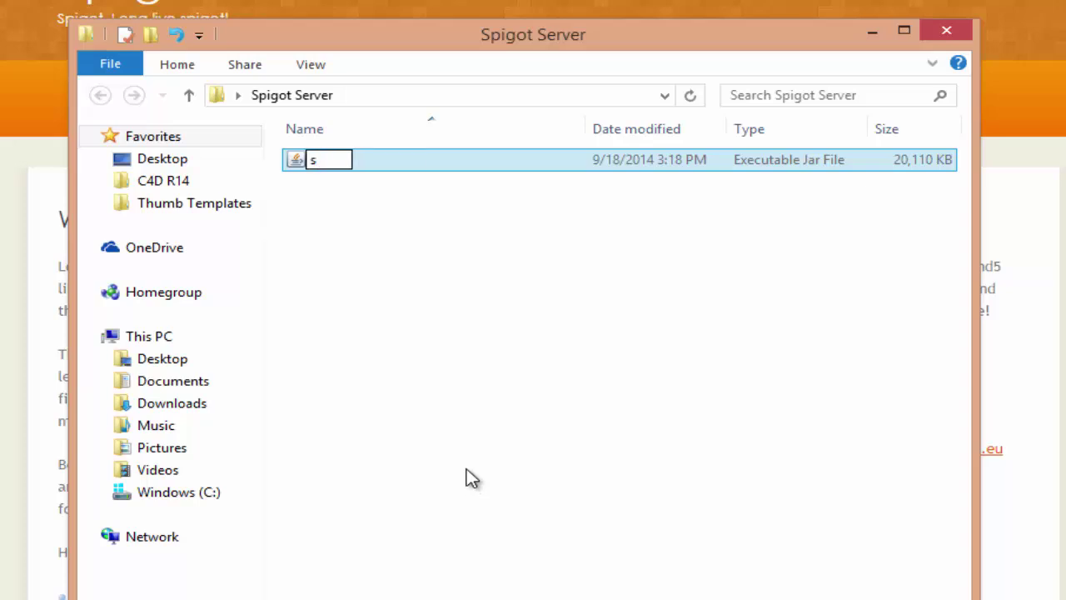
type("pigot")
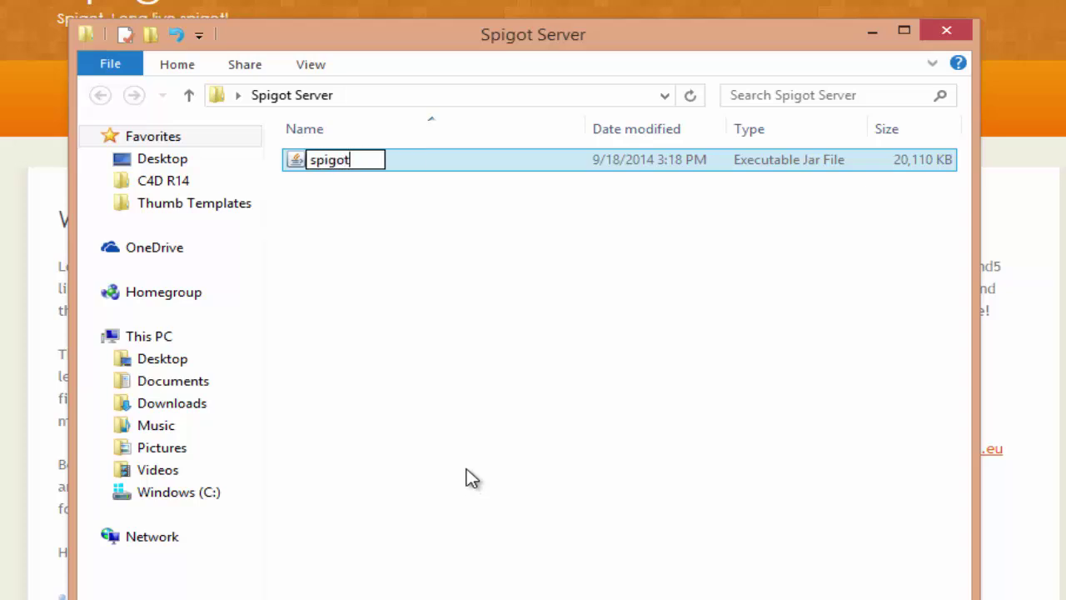
left_click(466, 472)
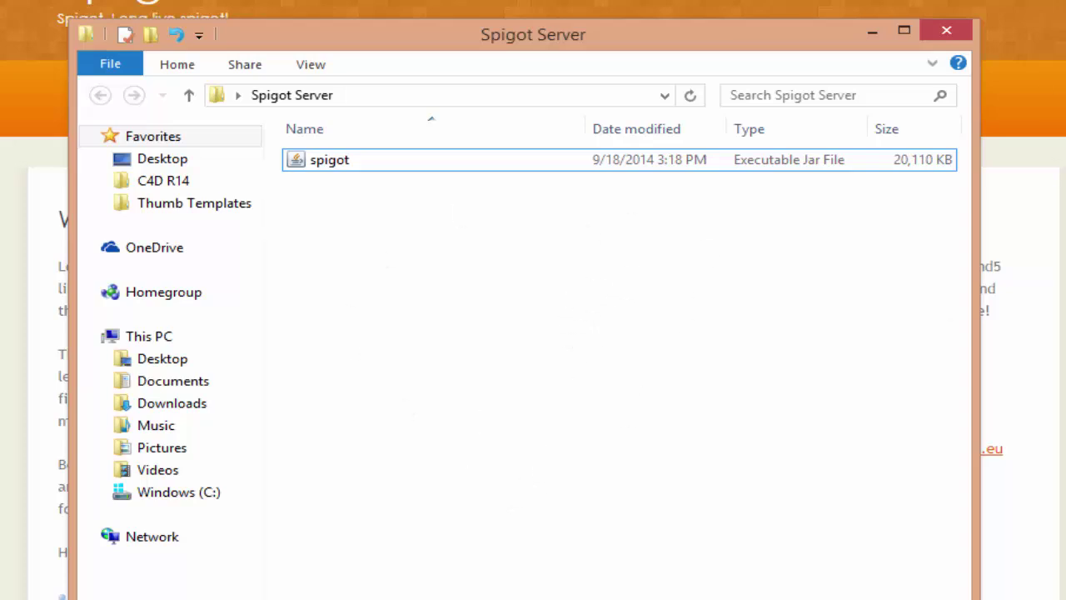
Step: Open Notepad and enter the launch command "java -Xmx2G -Xms2G -jar (jarfilenamehere).jar nogui"
key("super")
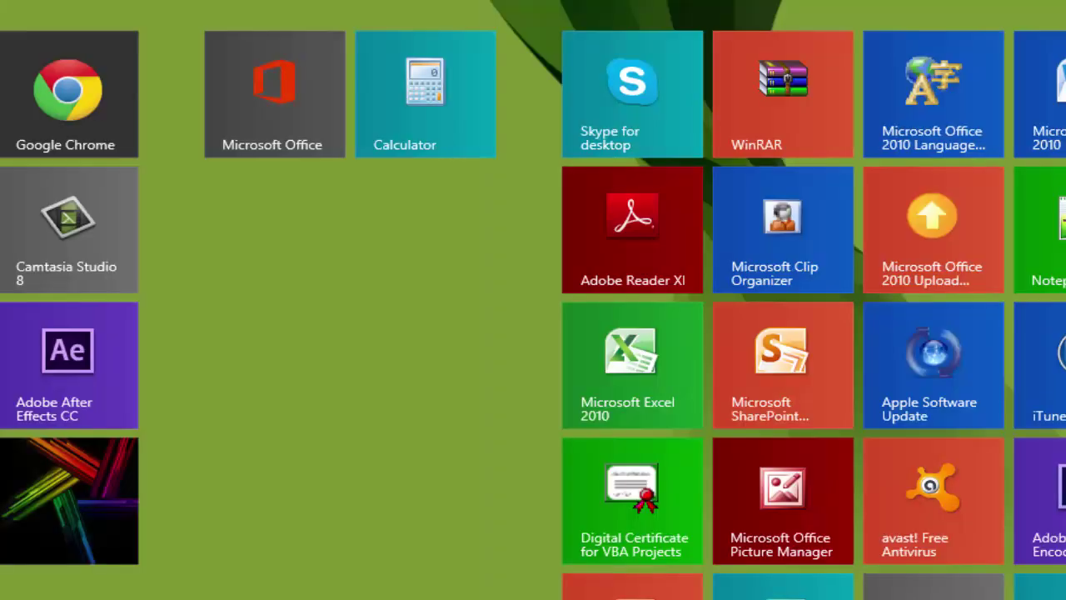
left_click(1041, 233)
left_click_drag(507, 63, 482, 68)
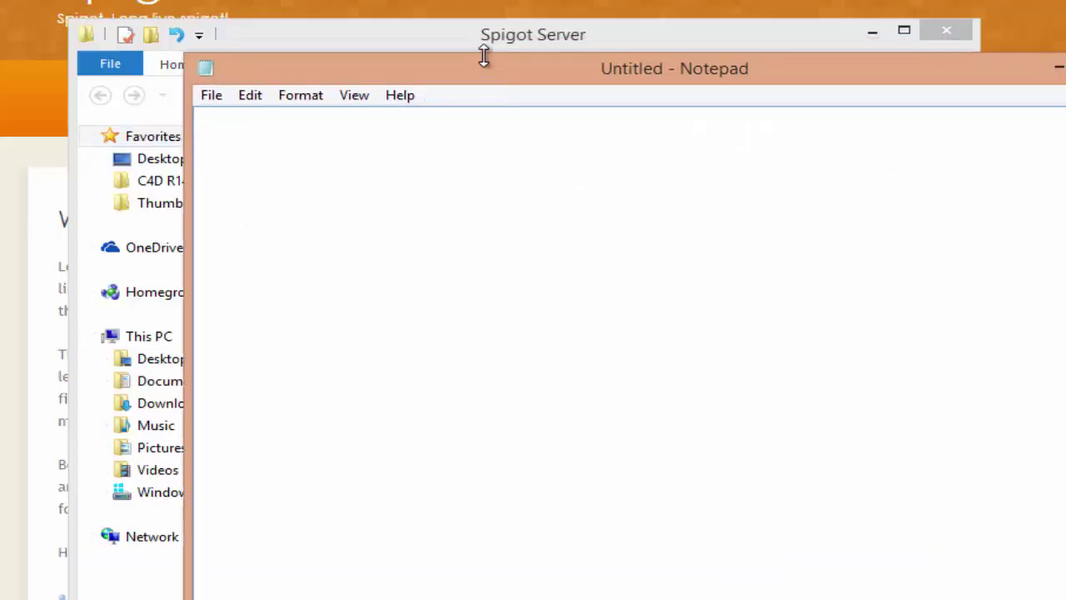
type("java -Xmx2G -Xms2G -jar (jarfilenamehere).jar nogui")
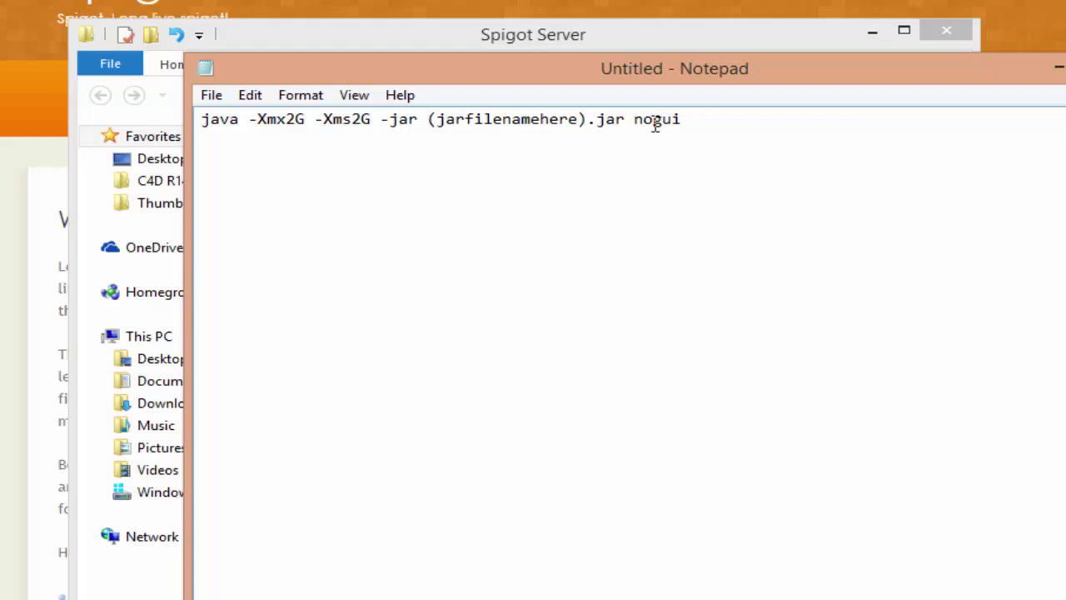
left_click_drag(647, 122, 200, 138)
left_click(210, 123)
left_click_drag(685, 119, 633, 124)
left_click(695, 124)
left_click(587, 119)
Step: Replace the "(jarfilenamehere)" placeholder in the launch command with "spigot"
left_click_drag(469, 83, 622, 75)
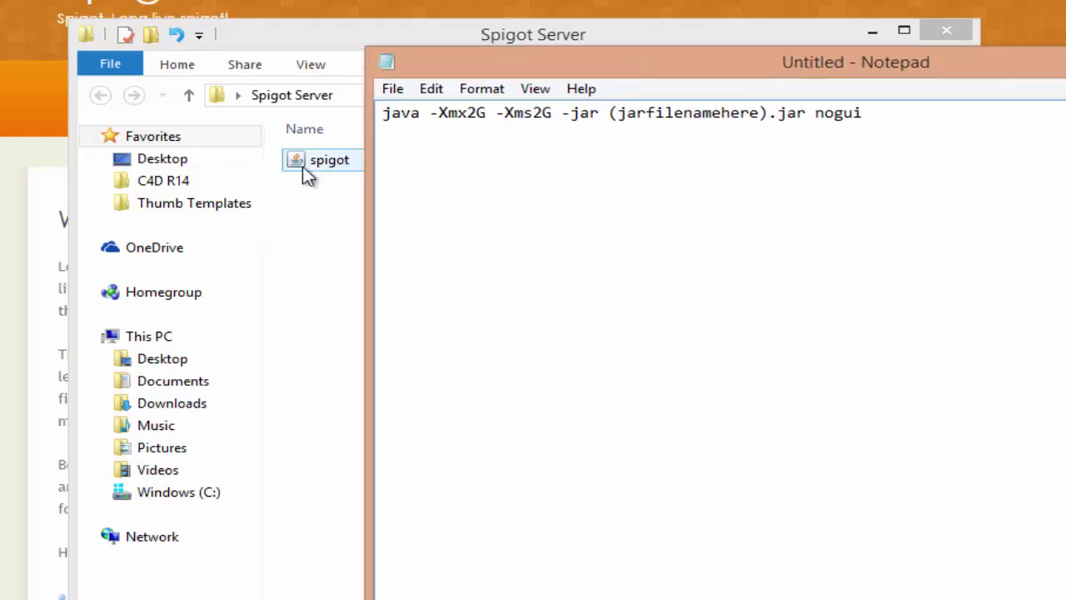
left_click_drag(768, 114, 620, 117)
type("spigot")
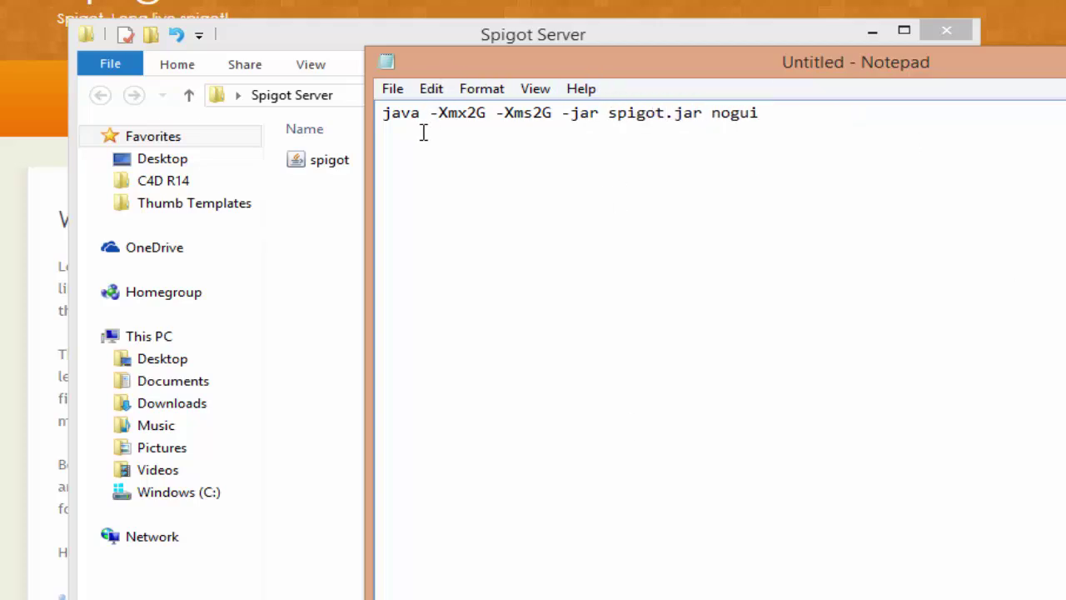
Step: Start saving the launch script as a new file and go to the Spigot Server folder on the desktop
left_click(391, 90)
left_click(446, 181)
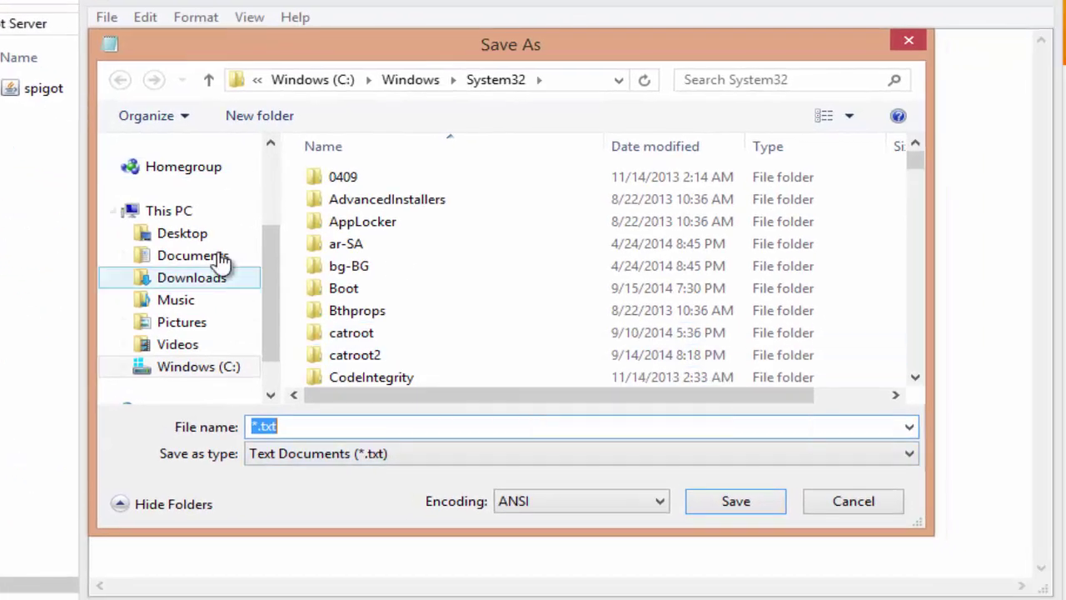
left_click(200, 236)
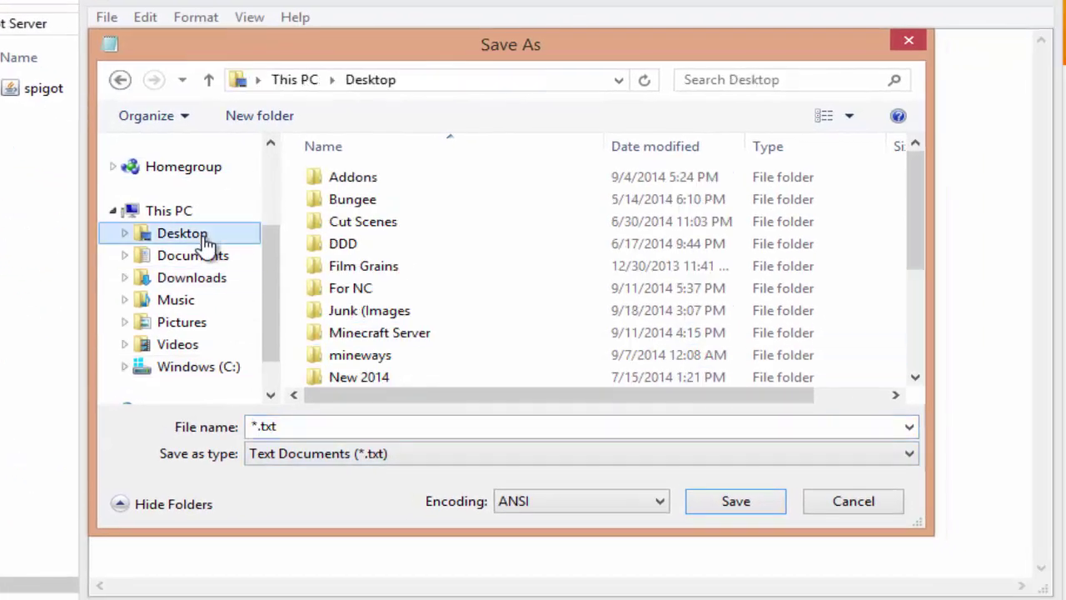
left_click(550, 360)
scroll(542, 358, "down", 3)
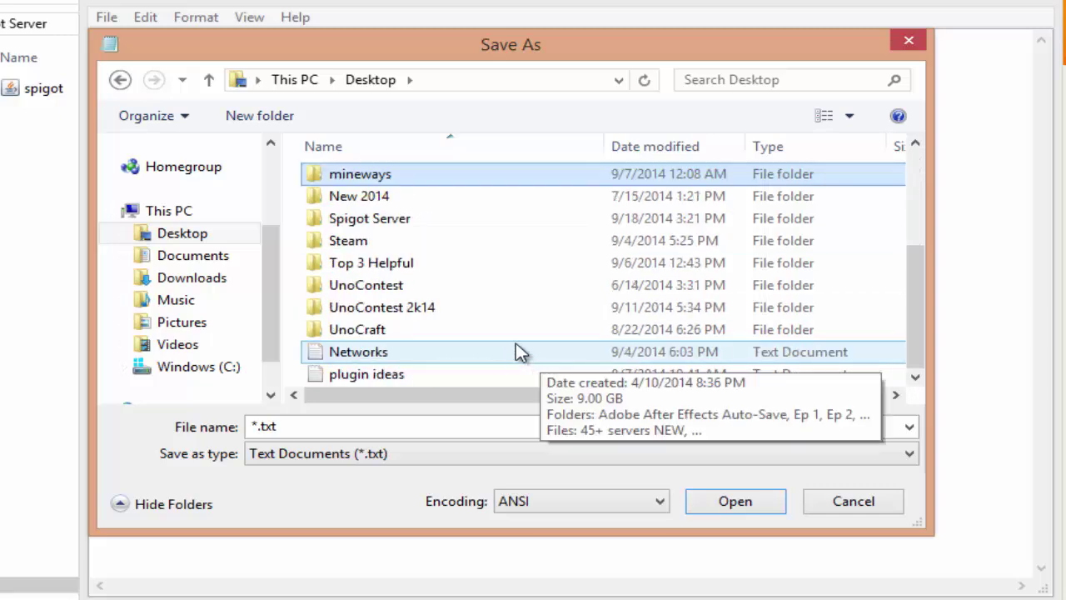
scroll(466, 333, "up", 2)
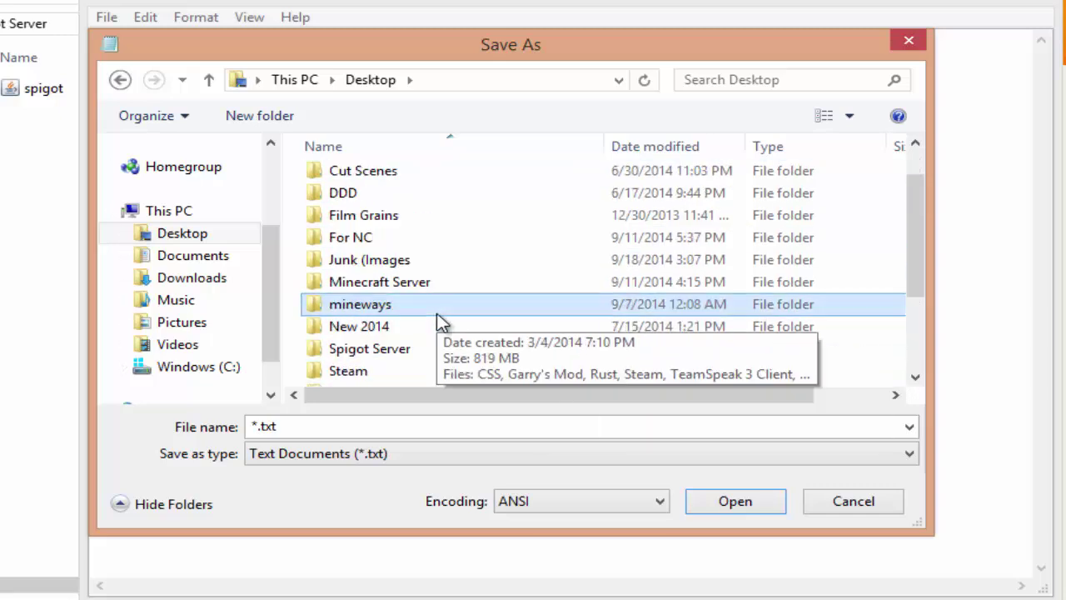
double_click(377, 350)
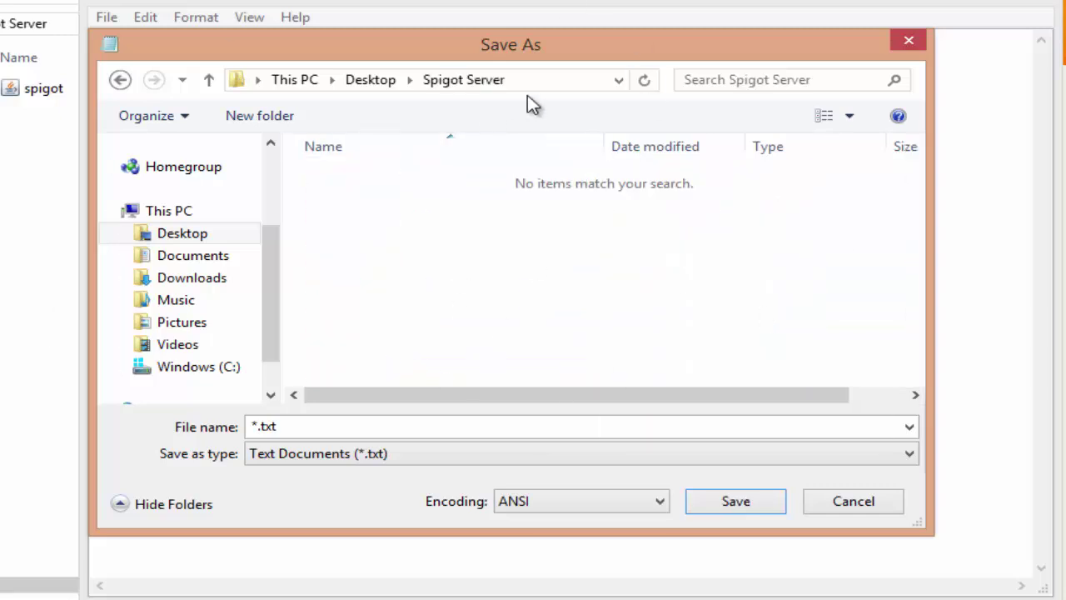
Step: Save the launch script as start.bat with the file type All Files, and close Notepad
left_click(308, 426)
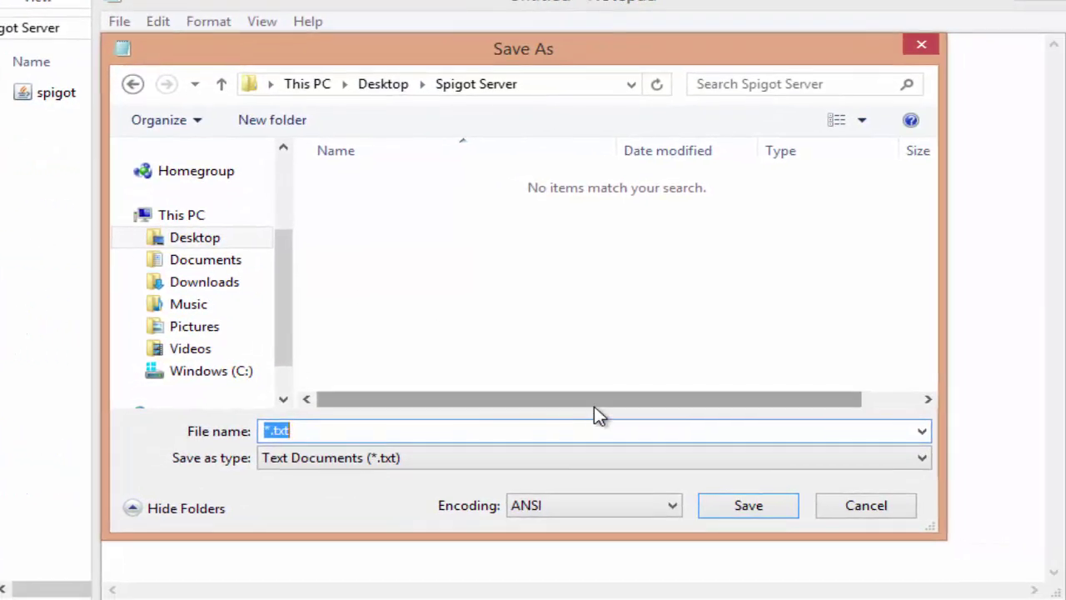
type("start.bat")
left_click_drag(316, 431, 219, 435)
left_click(354, 430)
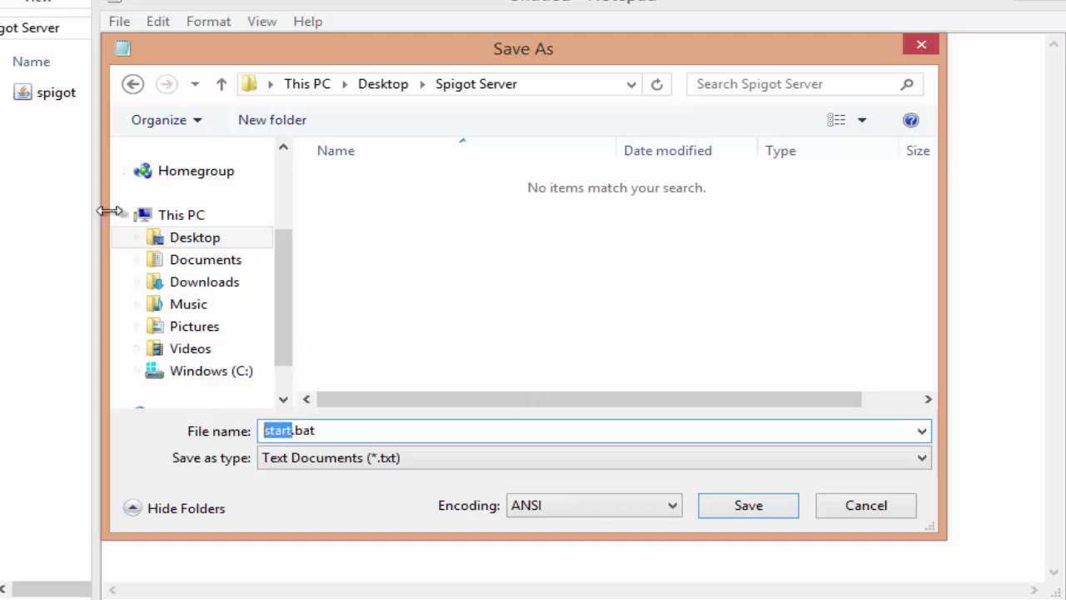
left_click(337, 430)
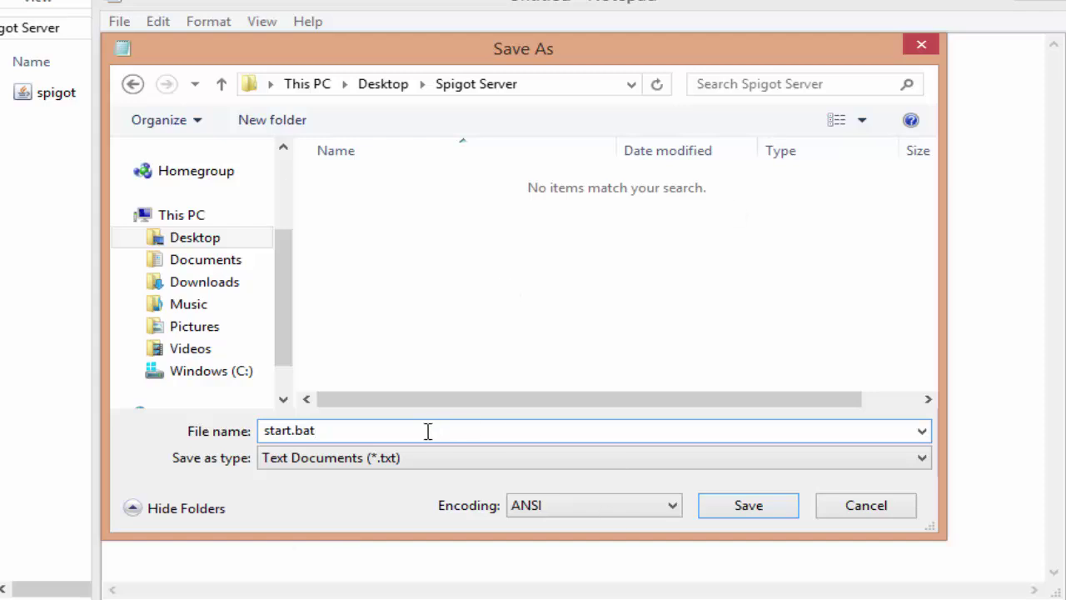
left_click(299, 460)
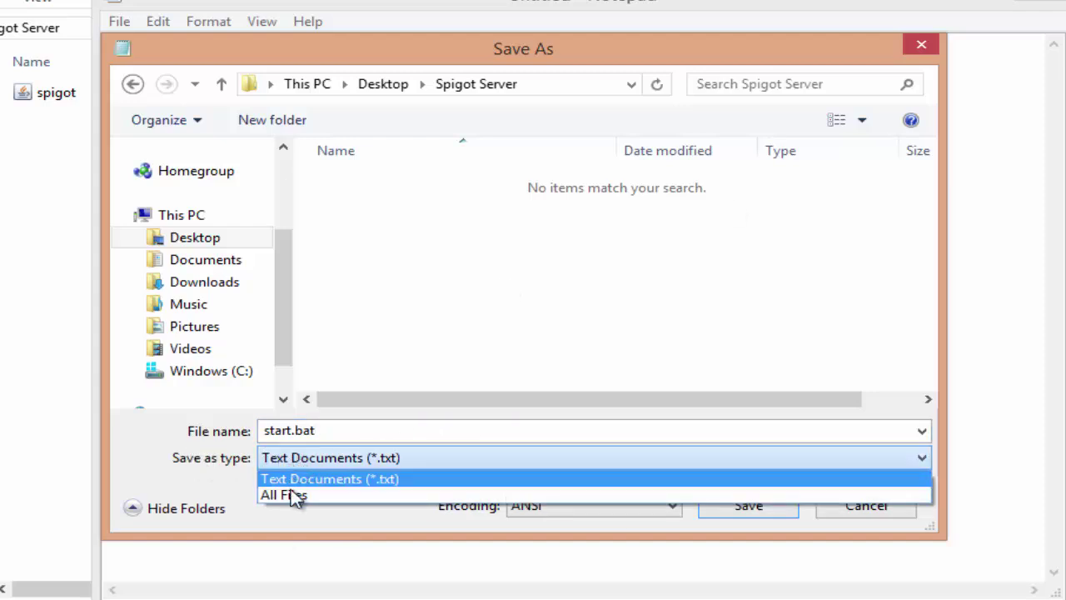
left_click(293, 495)
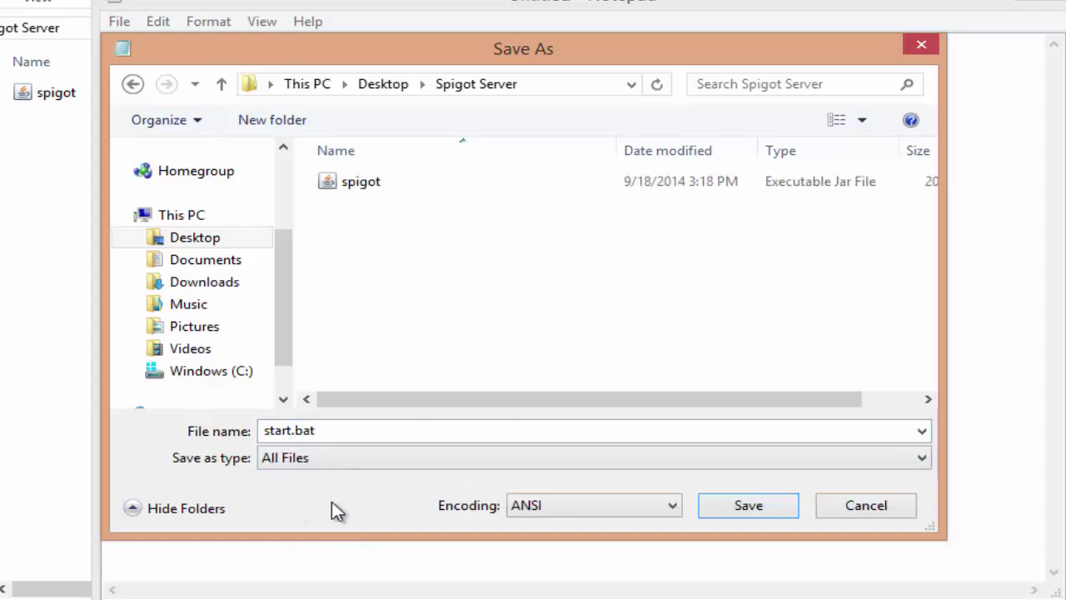
left_click(752, 510)
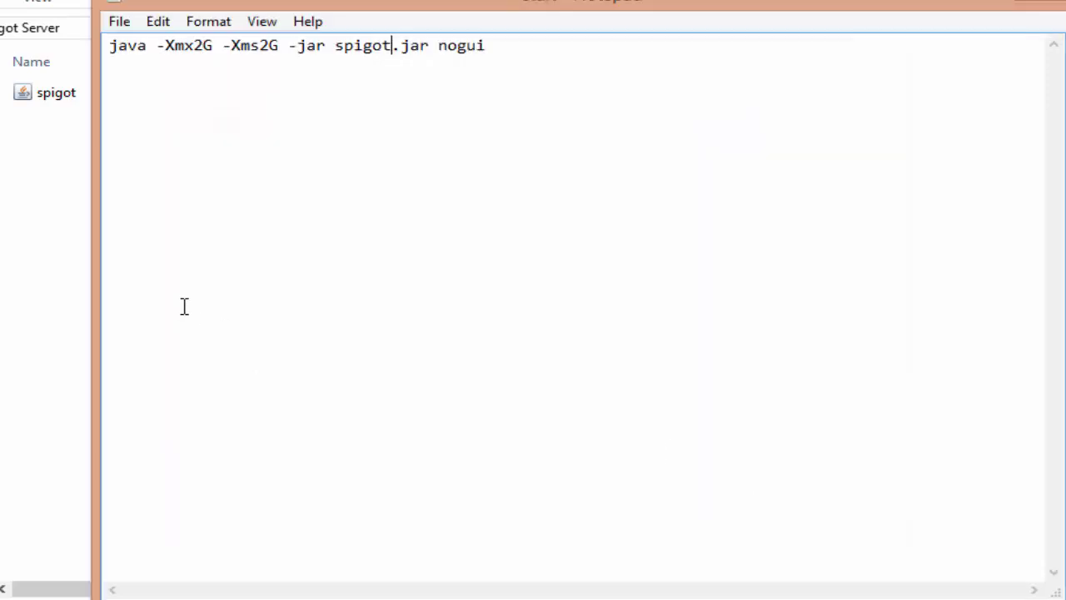
left_click(1058, 10)
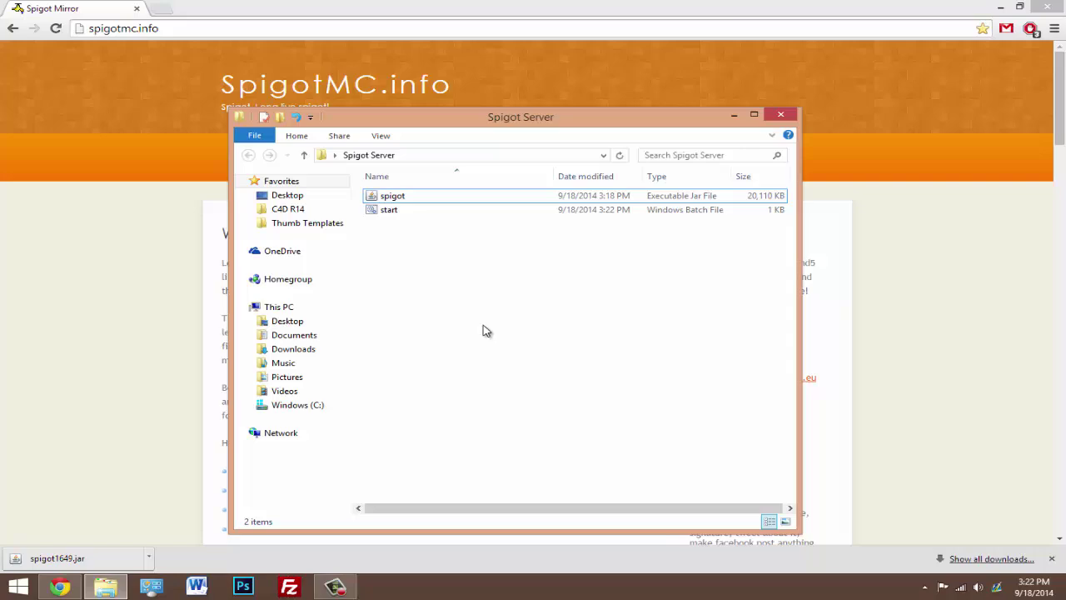
Step: Run the start batch file in the Spigot Server folder to generate the initial server files
double_click(401, 213)
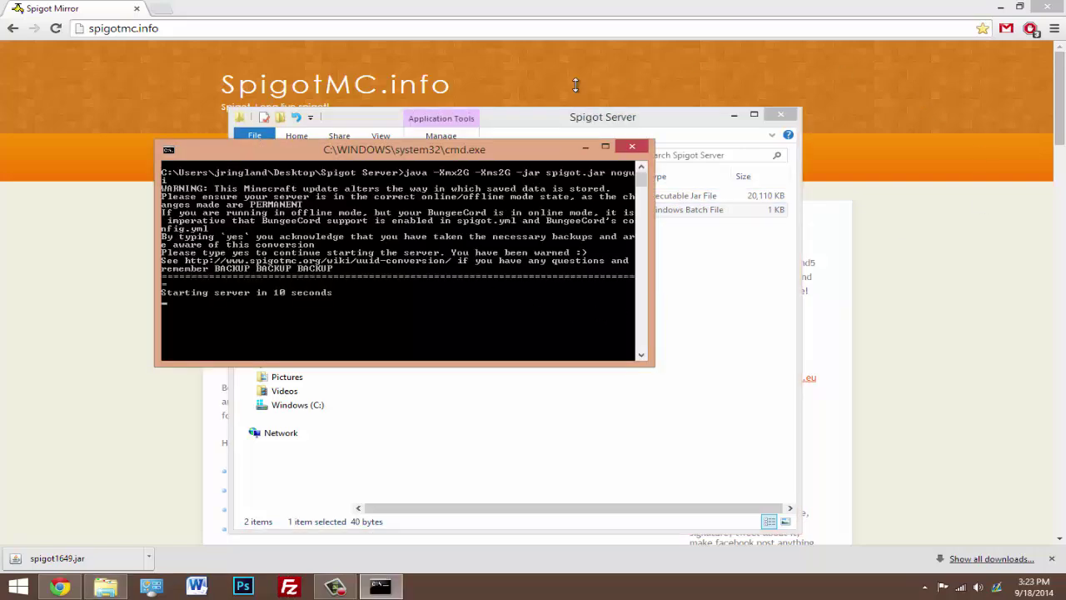
left_click_drag(649, 140, 648, 167)
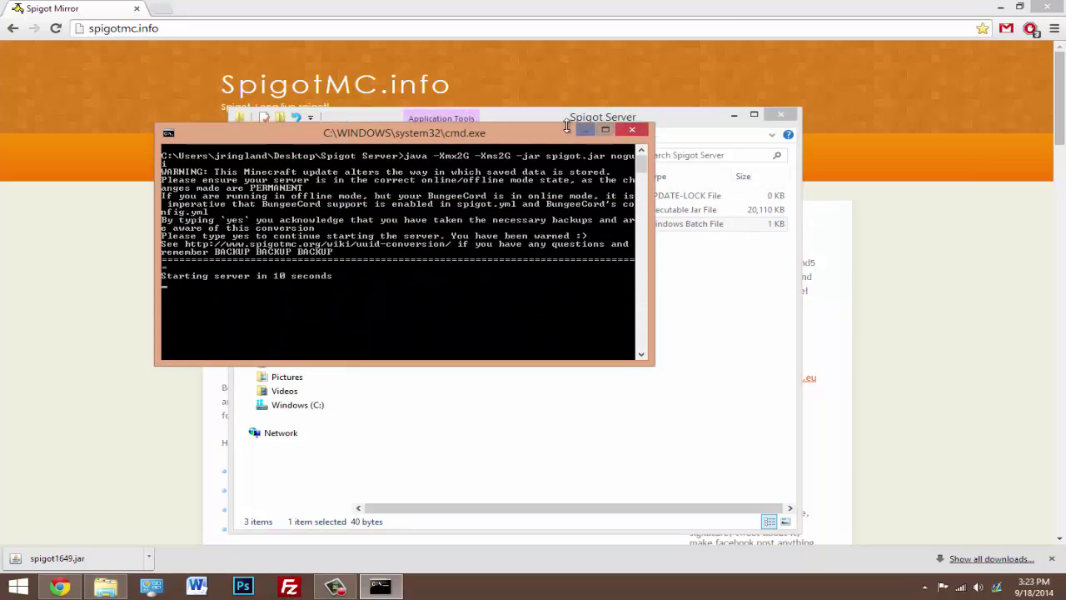
left_click_drag(533, 164, 668, 284)
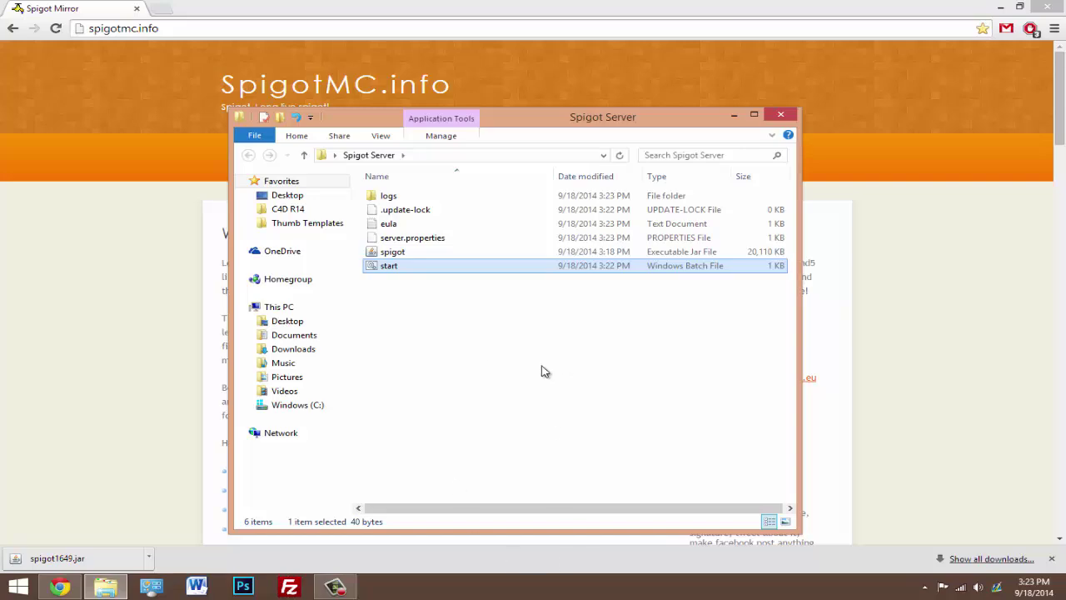
left_click(566, 388)
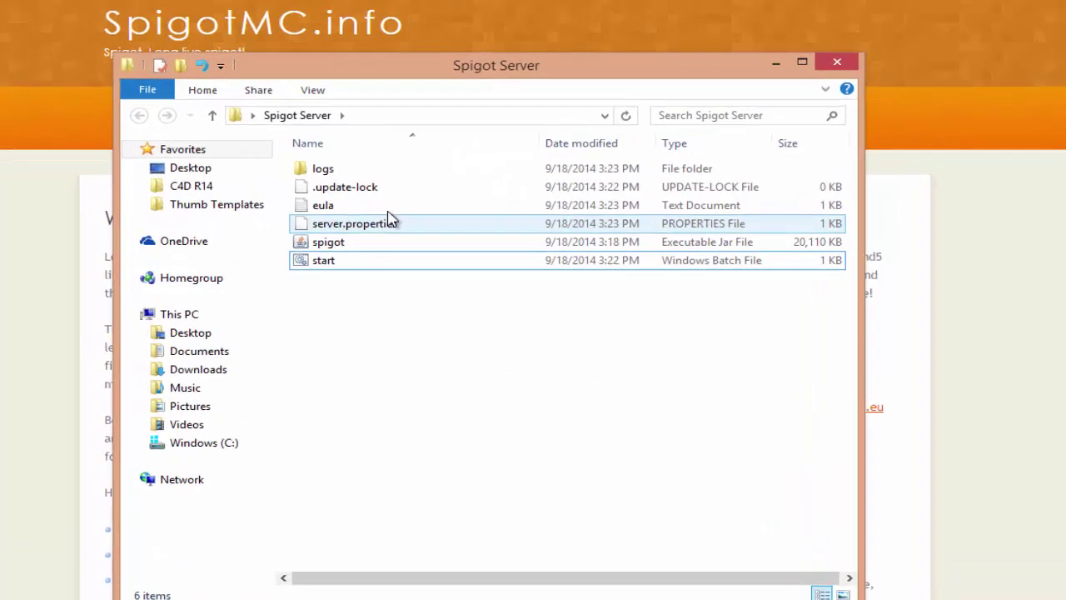
Step: Set eula=true in the eula text file, then save and close it
double_click(372, 206)
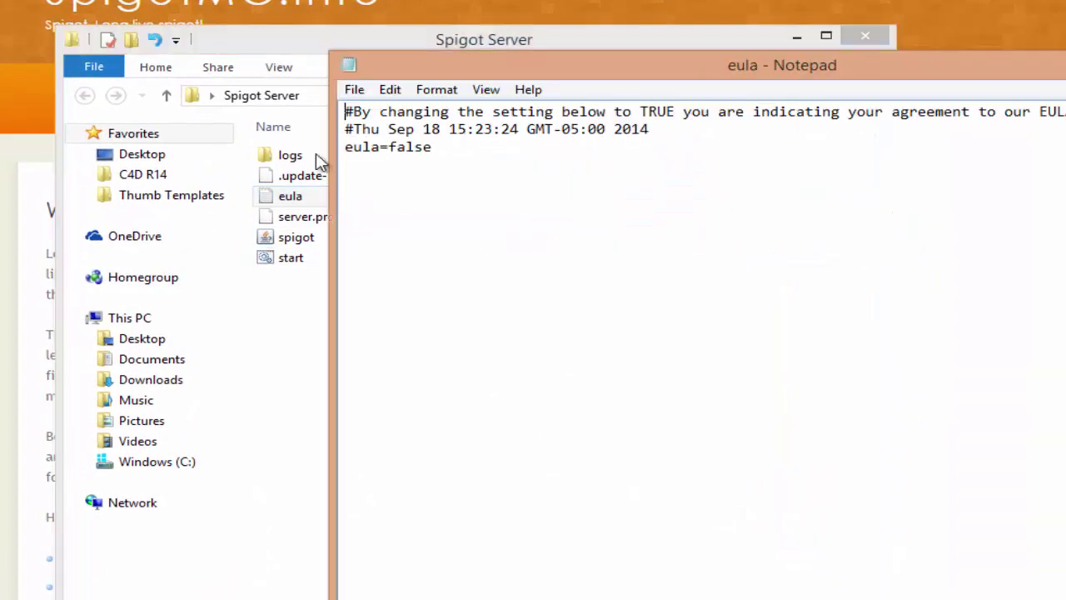
key("shift+Left")
key("shift+Left")
key("shift+Left")
key("shift+Left")
key("shift+Left")
type("true")
key("alt+F4")
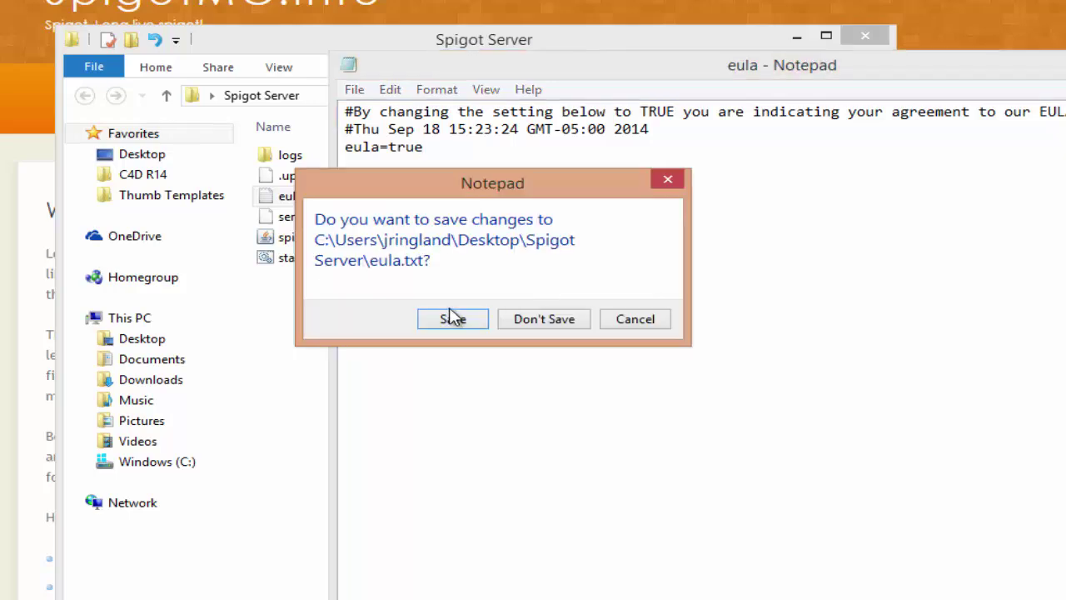
left_click(453, 316)
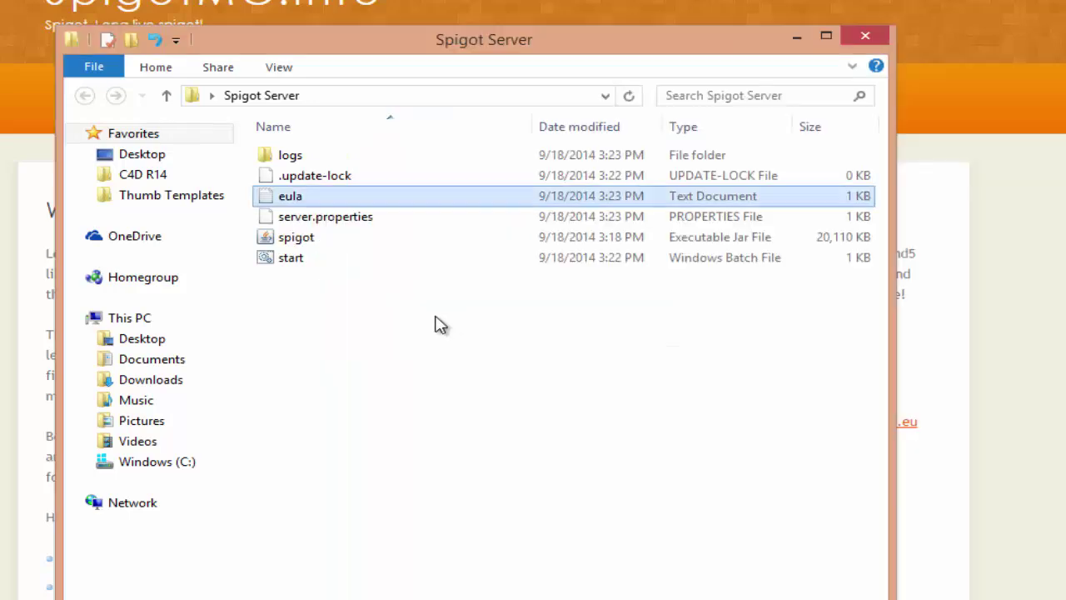
Step: Run the start batch file again to launch the server with the EULA accepted
double_click(334, 262)
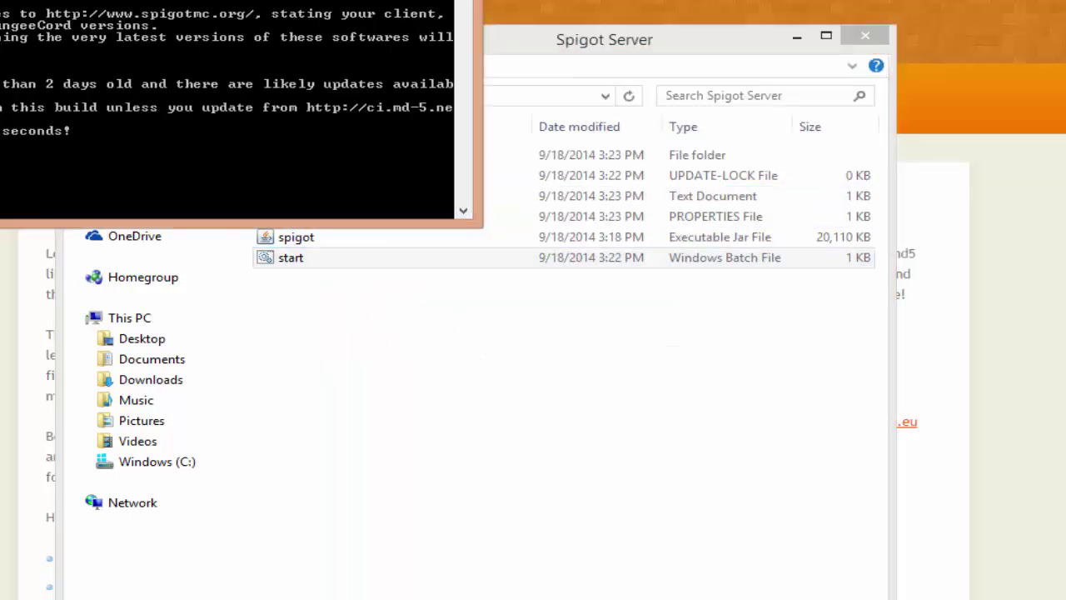
Step: Move the server console aside, open server.properties in Notepad++ to review the server settings, then leave the file
left_click_drag(237, 0, 919, 92)
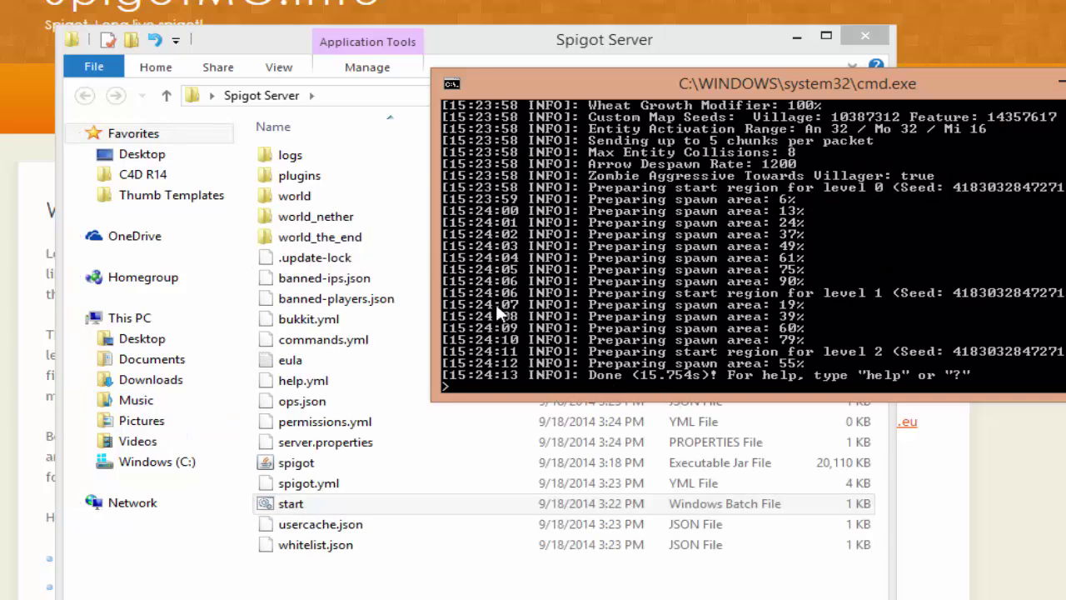
left_click_drag(767, 84, 950, 154)
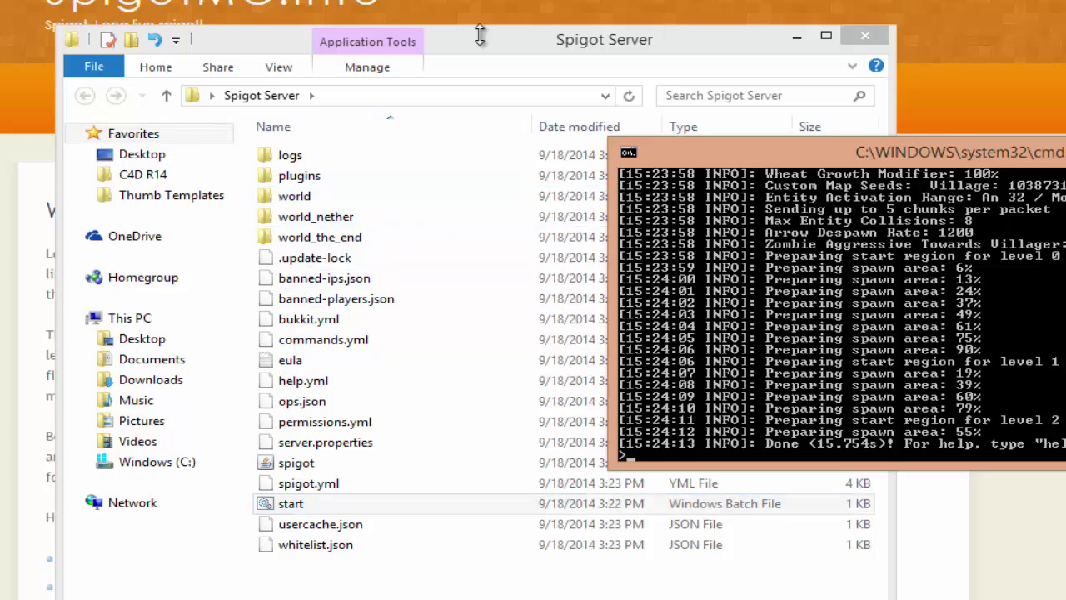
left_click(395, 448)
right_click(395, 449)
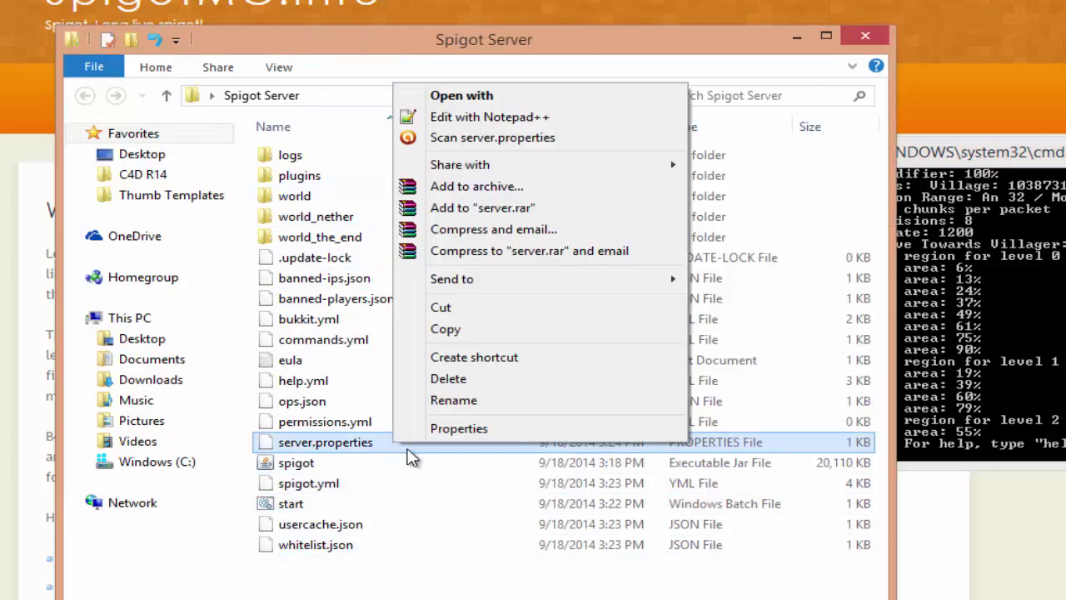
left_click(458, 112)
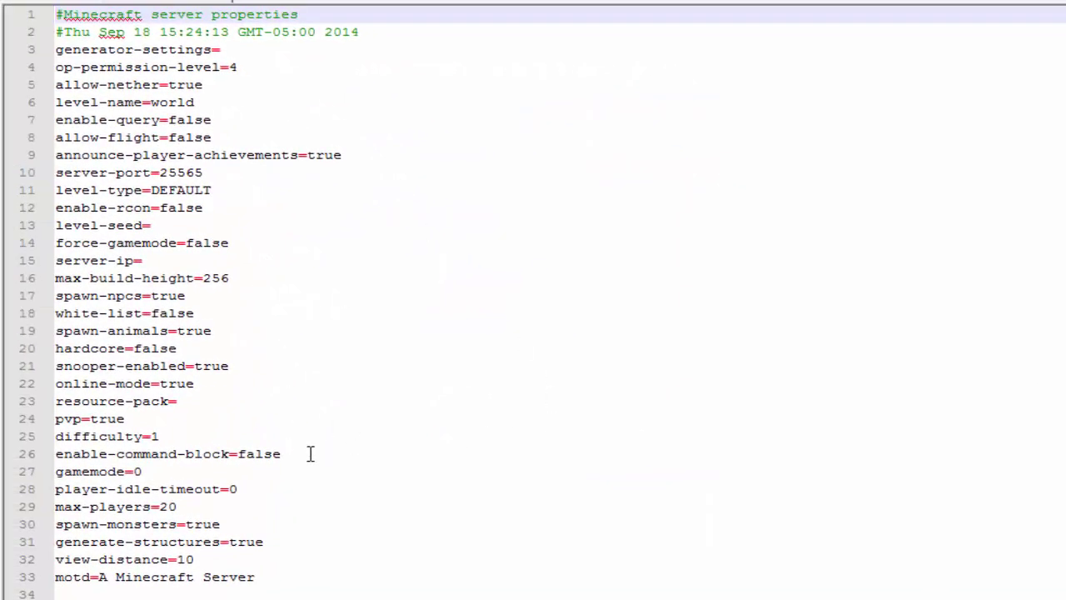
left_click_drag(321, 585, 7, 33)
left_click(700, 436)
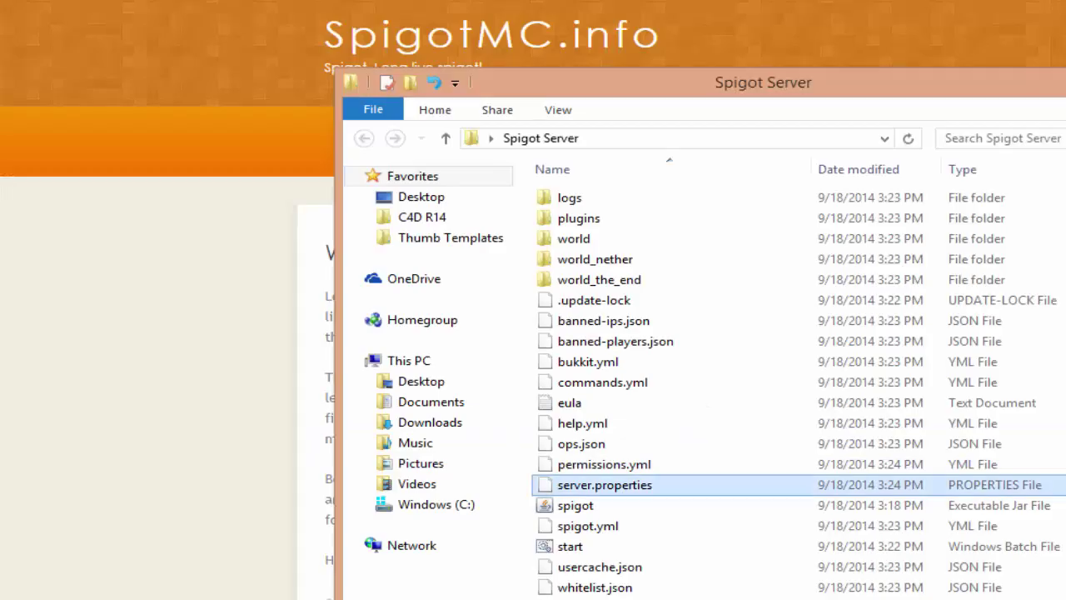
Step: Stop the running server by issuing the stop command in its console
left_click_drag(1058, 224, 842, 233)
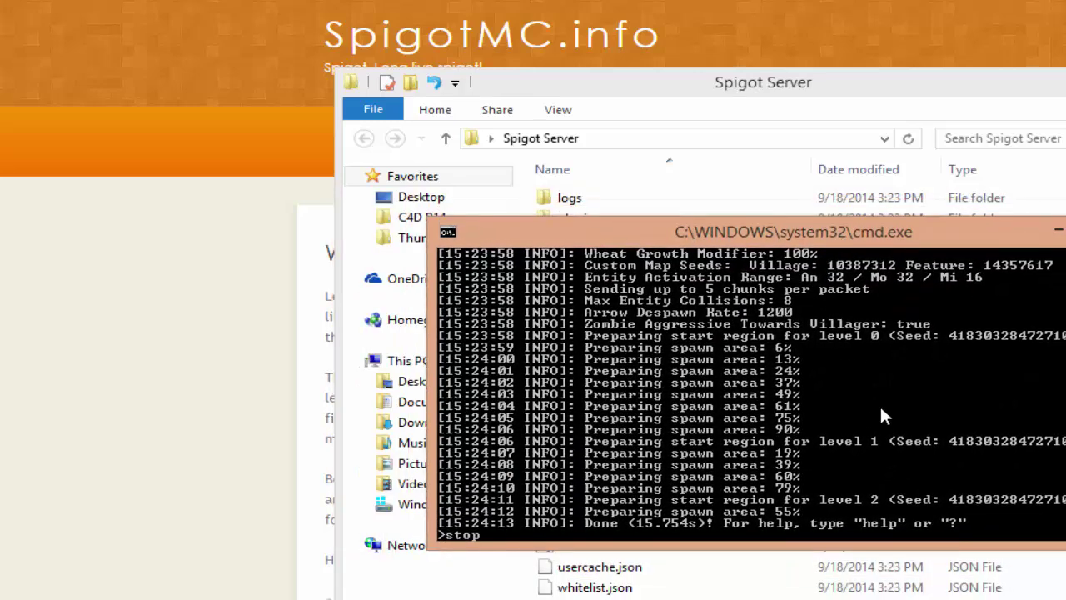
type("stop")
key("Return")
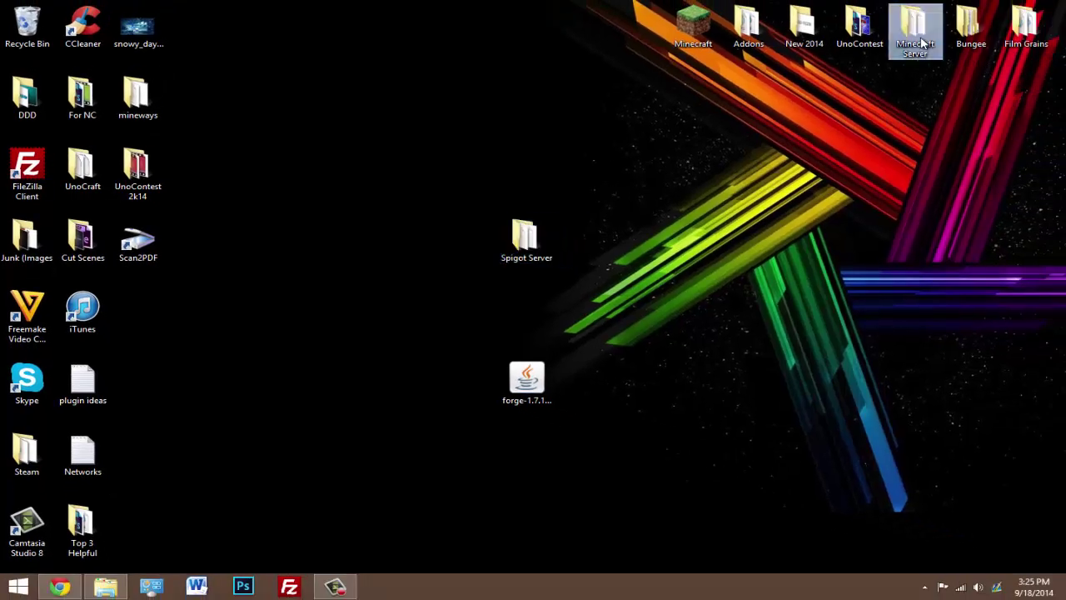
Step: Copy everything from the Minecraft Server plugins folder into the Spigot Server plugins folder
double_click(915, 30)
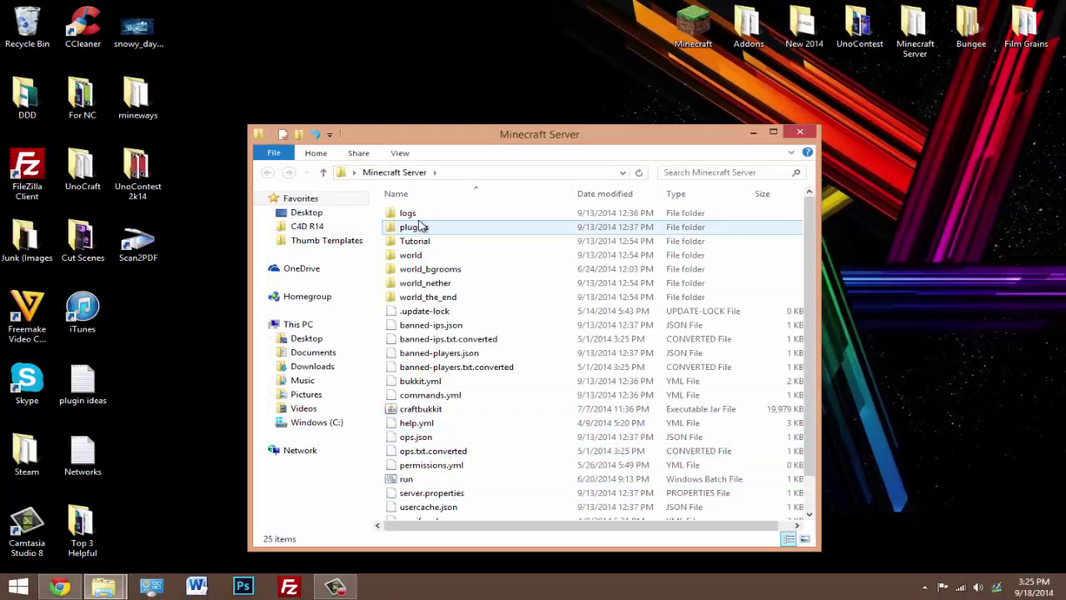
double_click(415, 227)
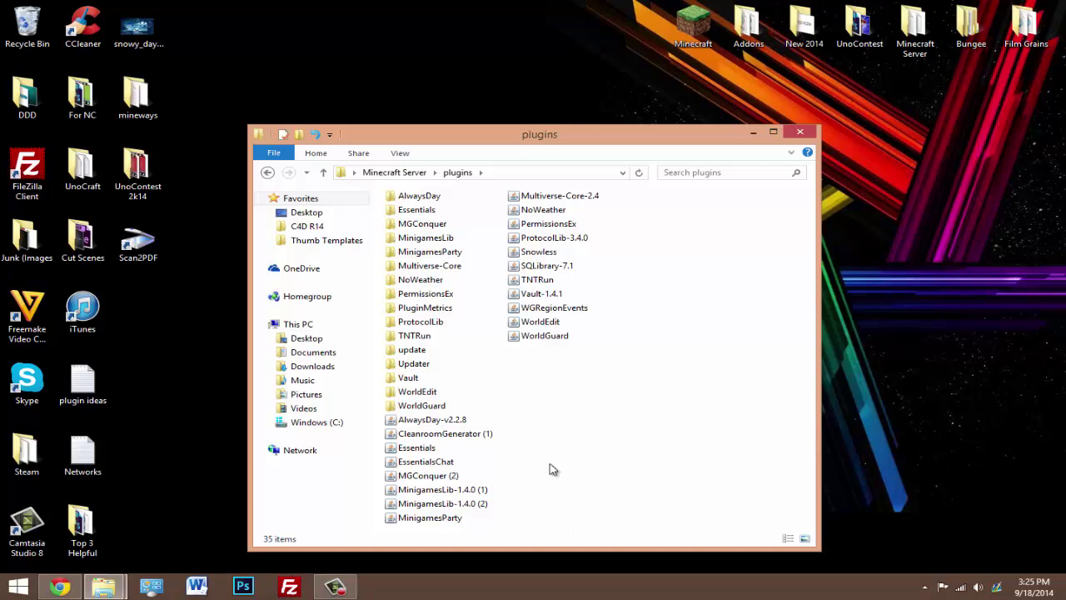
key("ctrl+a")
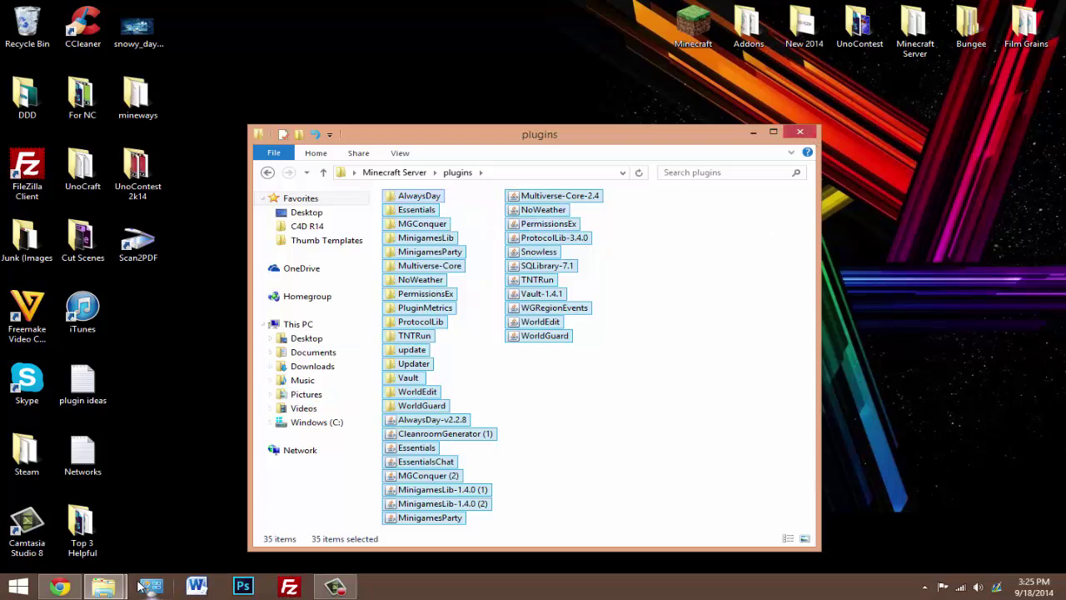
mouse_move(117, 588)
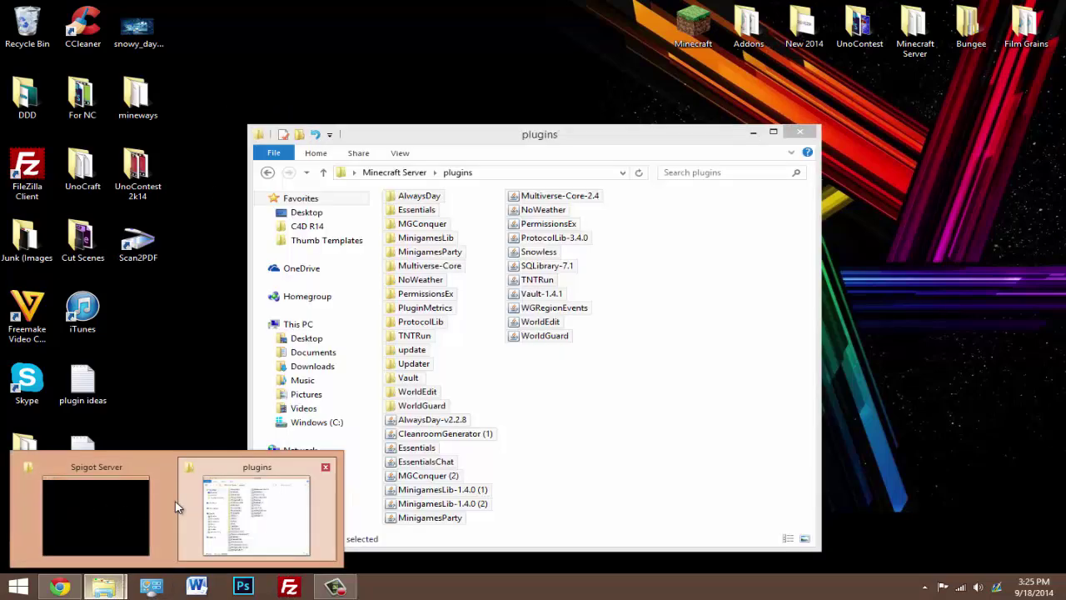
left_click(111, 508)
double_click(404, 213)
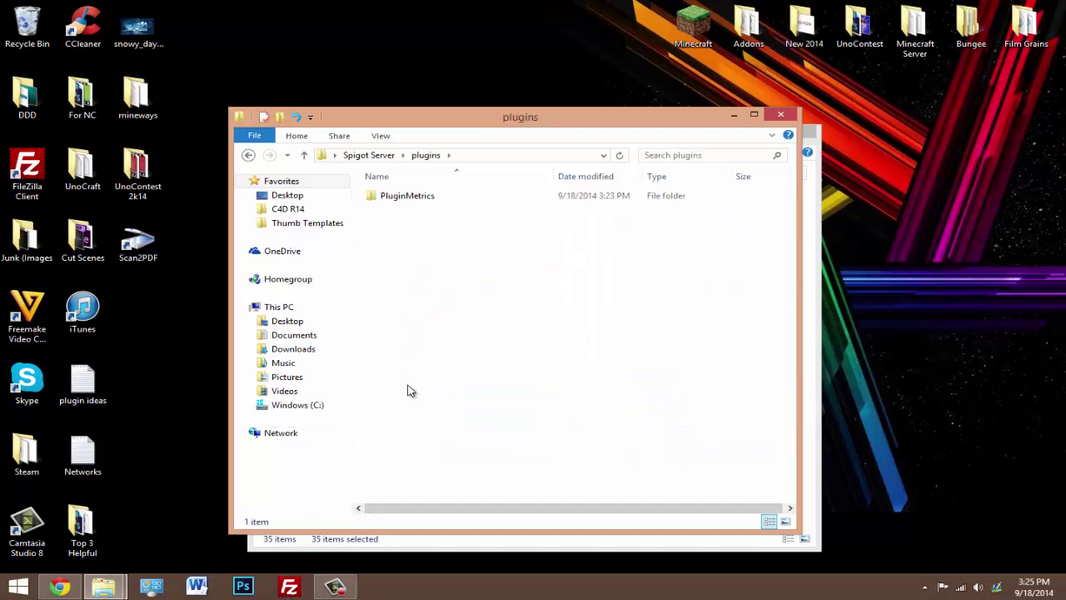
key("ctrl+v")
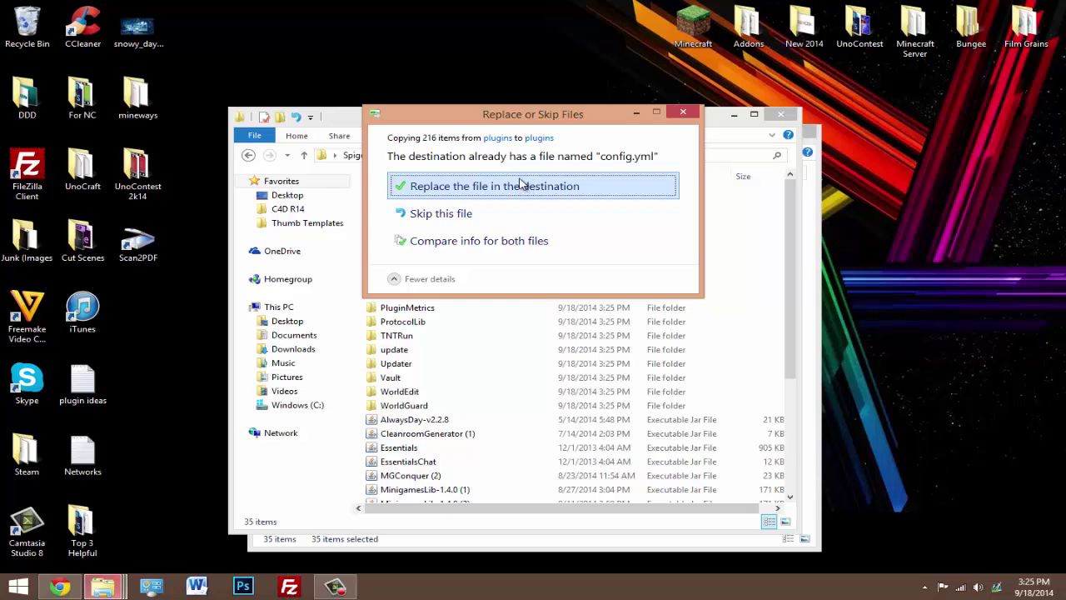
Step: Replace the existing config.yml in the destination and look through the copied plugins
left_click_drag(483, 115, 631, 110)
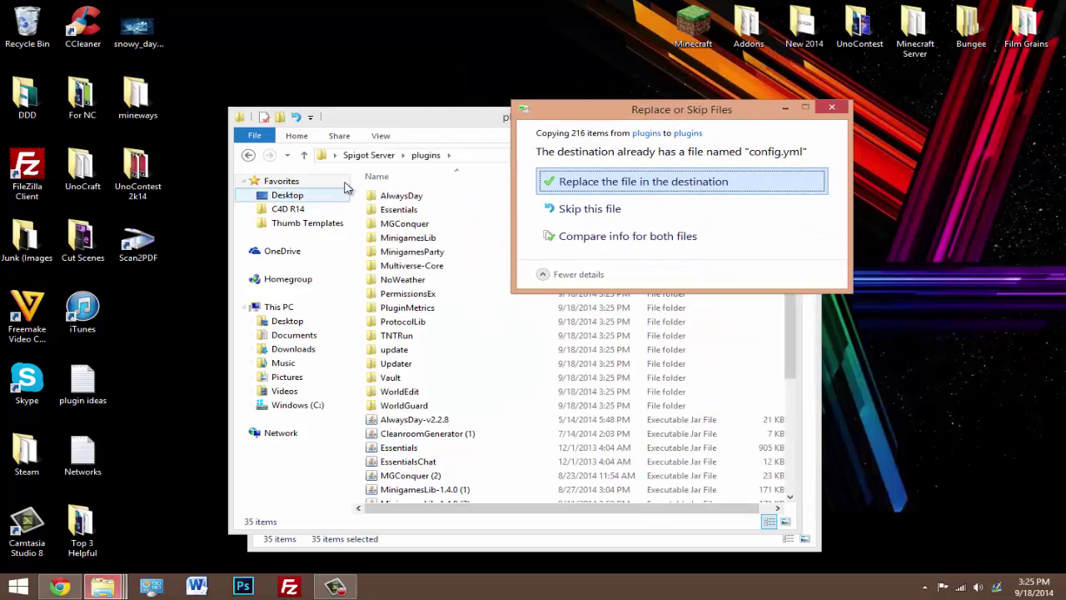
left_click(595, 191)
left_click(555, 305)
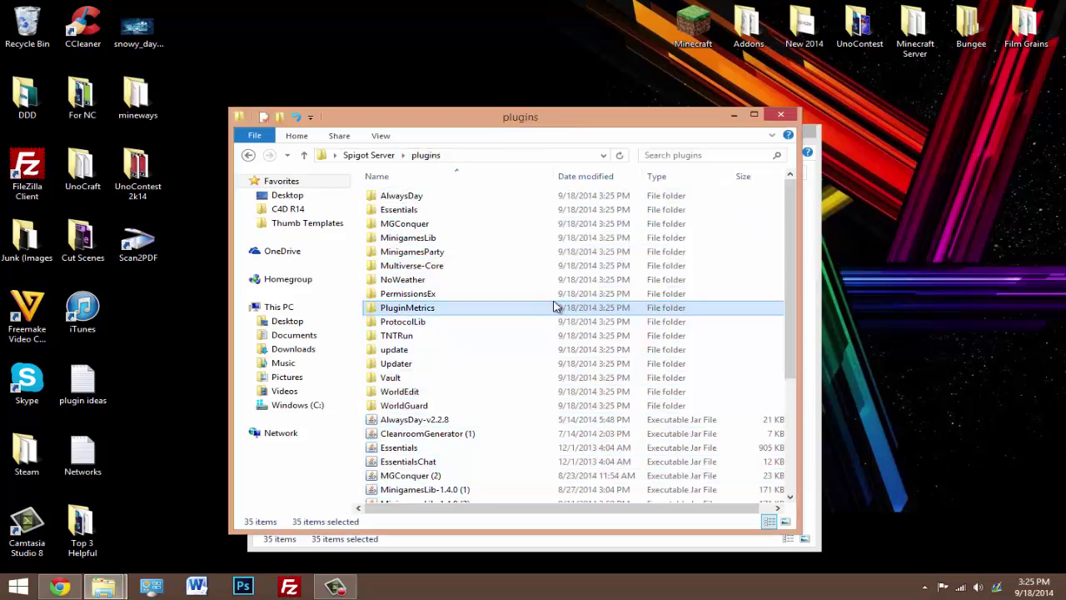
scroll(534, 311, "down", 4)
scroll(549, 304, "up", 4)
left_click(529, 307)
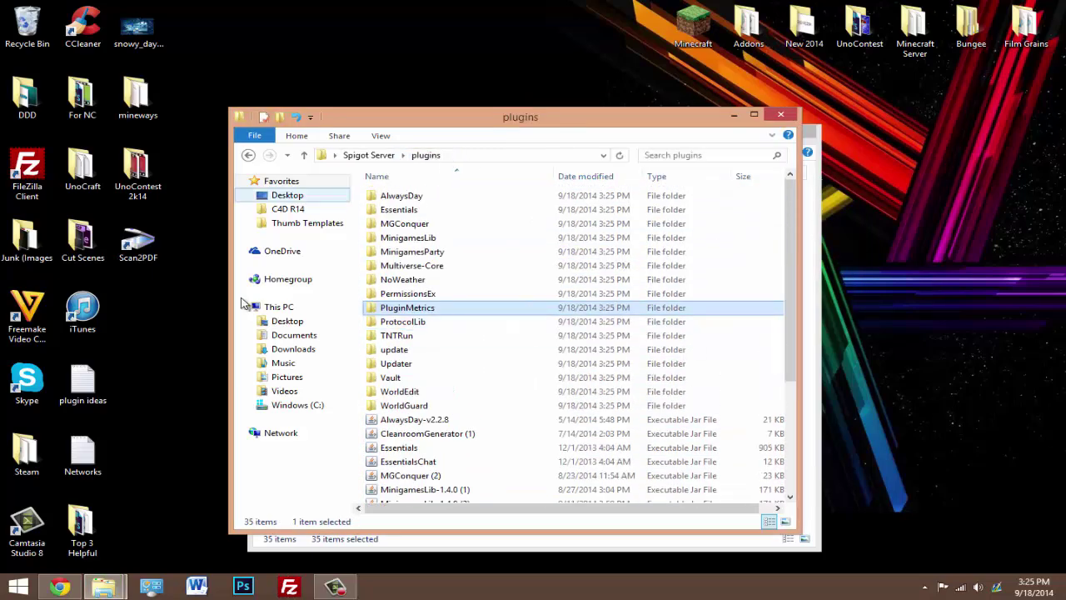
Step: Return to the Spigot Server folder and run the start batch file to launch the server with the plugins
left_click(248, 157)
double_click(390, 434)
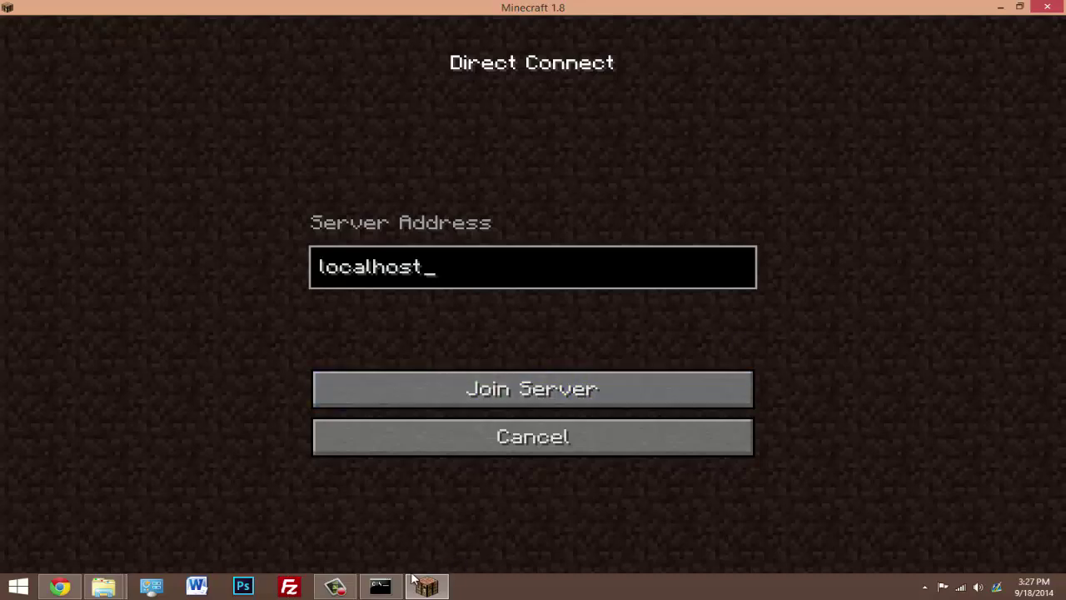
Step: Join the server at localhost from the Minecraft 1.8 Direct Connect screen and walk around the spawn area
left_click(533, 389)
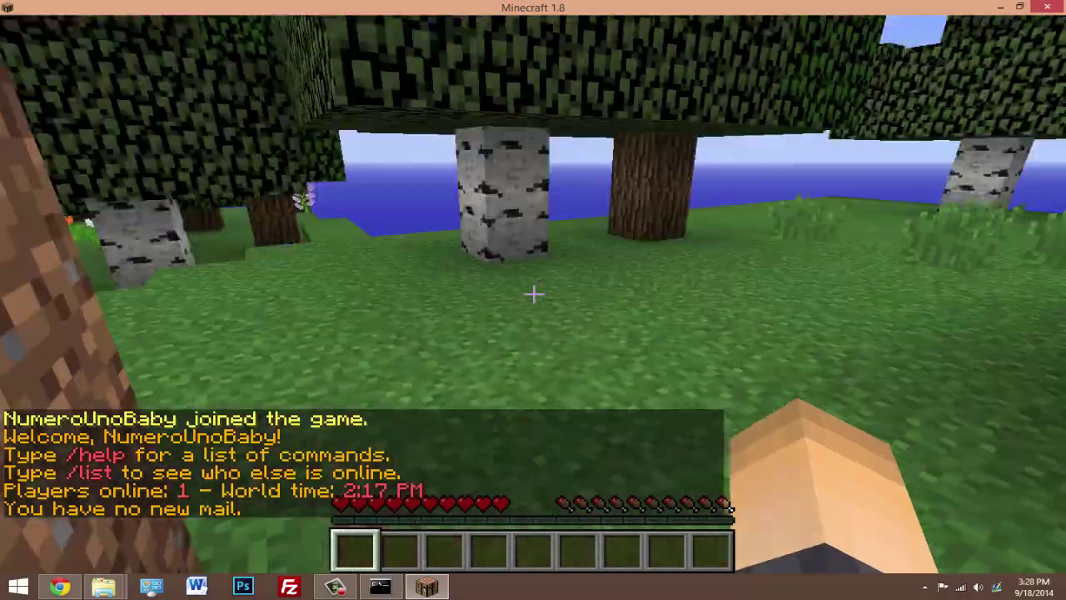
key("w")
key("w")
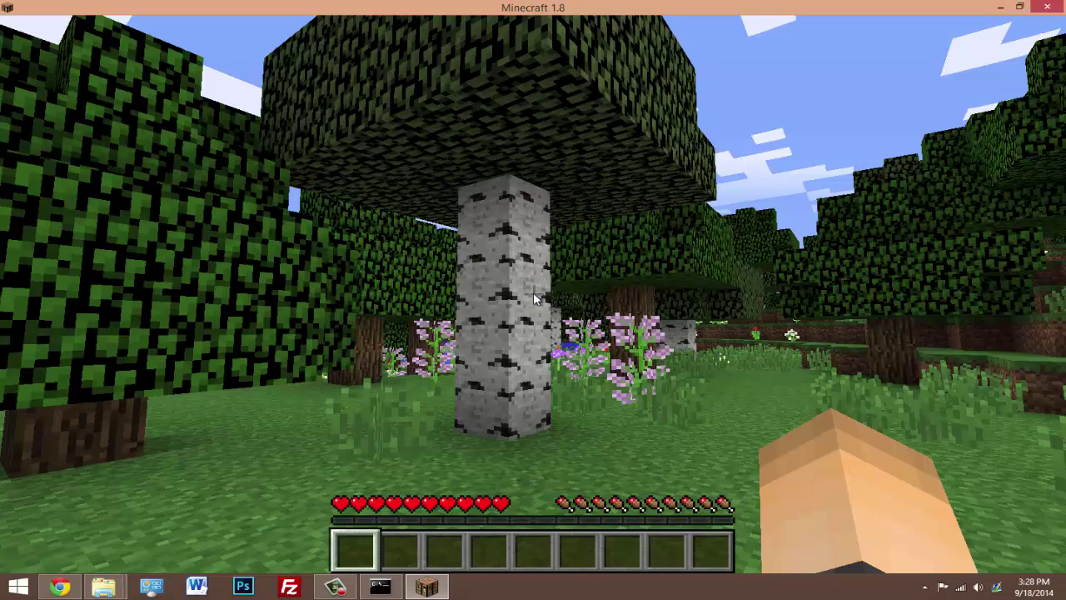
Step: Set the world time to night with the command /time night
key("slash")
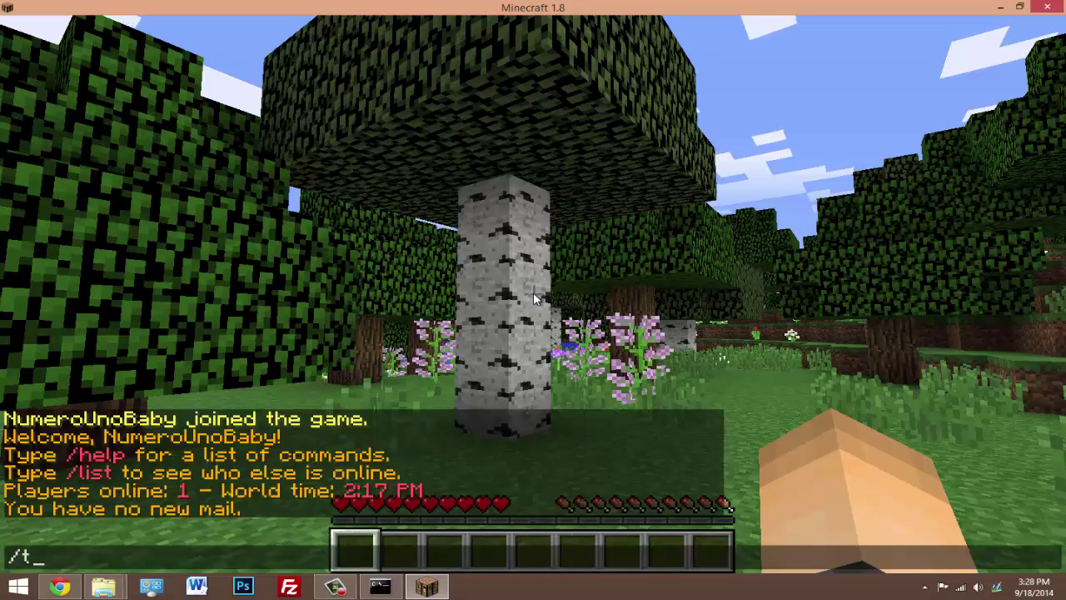
type("time day")
key("BackSpace")
key("BackSpace")
key("BackSpace")
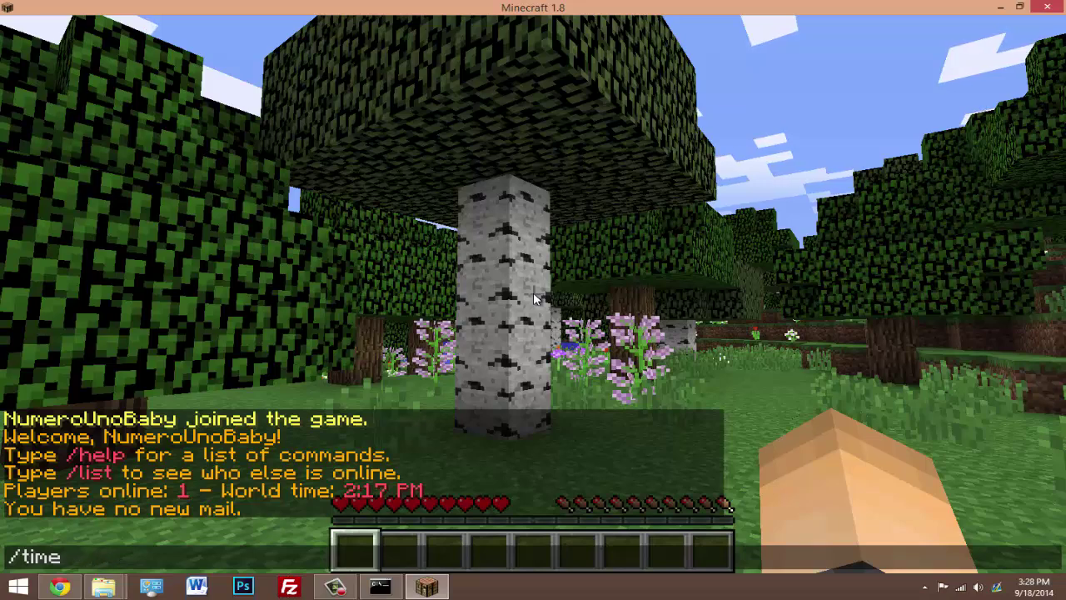
type("night")
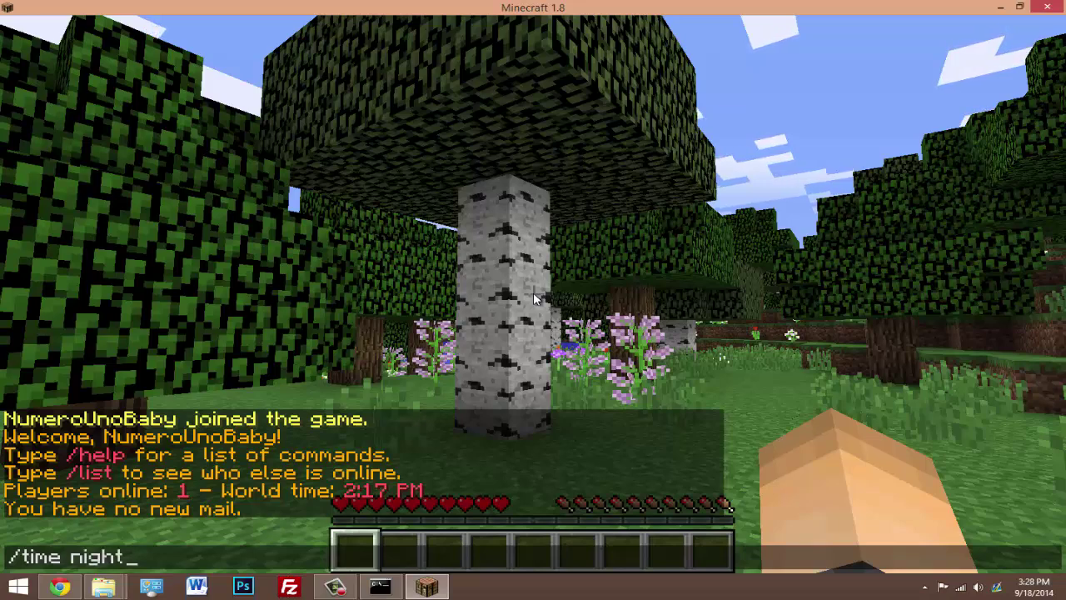
key("Return")
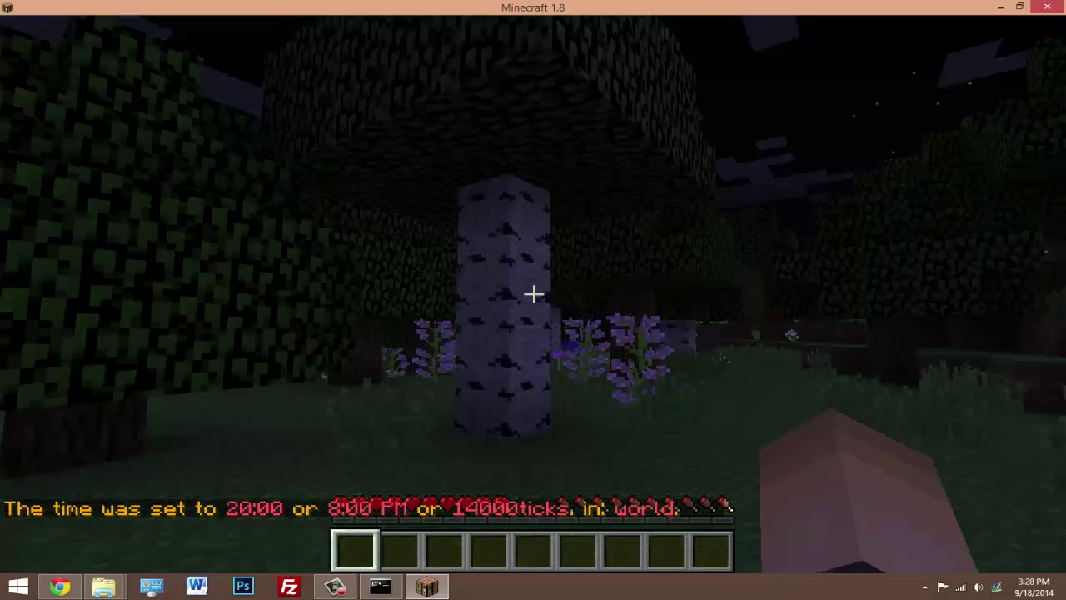
key("w")
Step: Walk around the server world in the Minecraft 1.7.9 client to test the connection
mouse_move(533, 293)
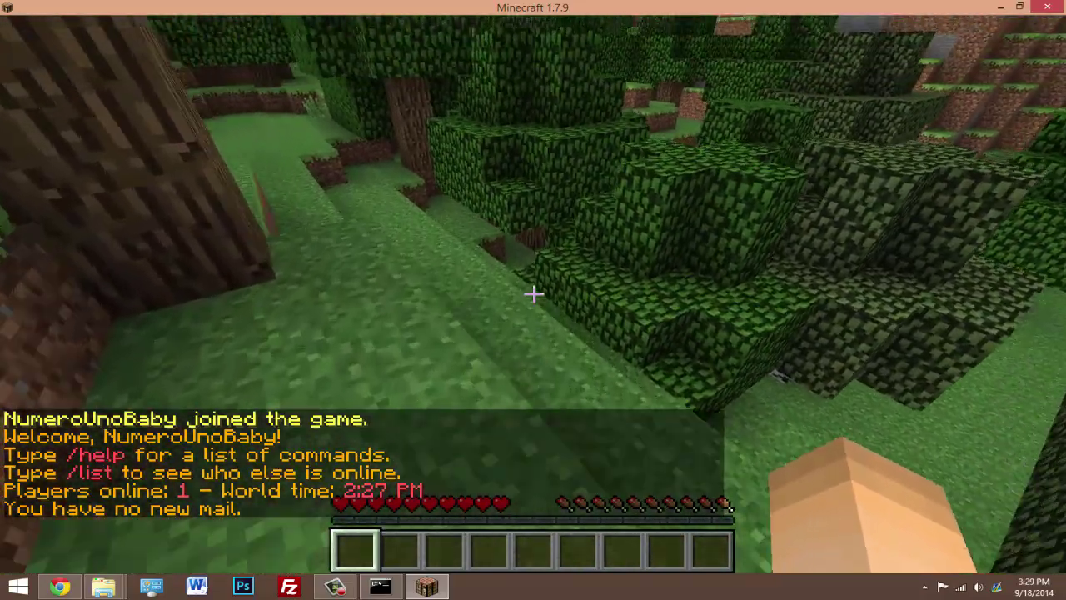
key("w")
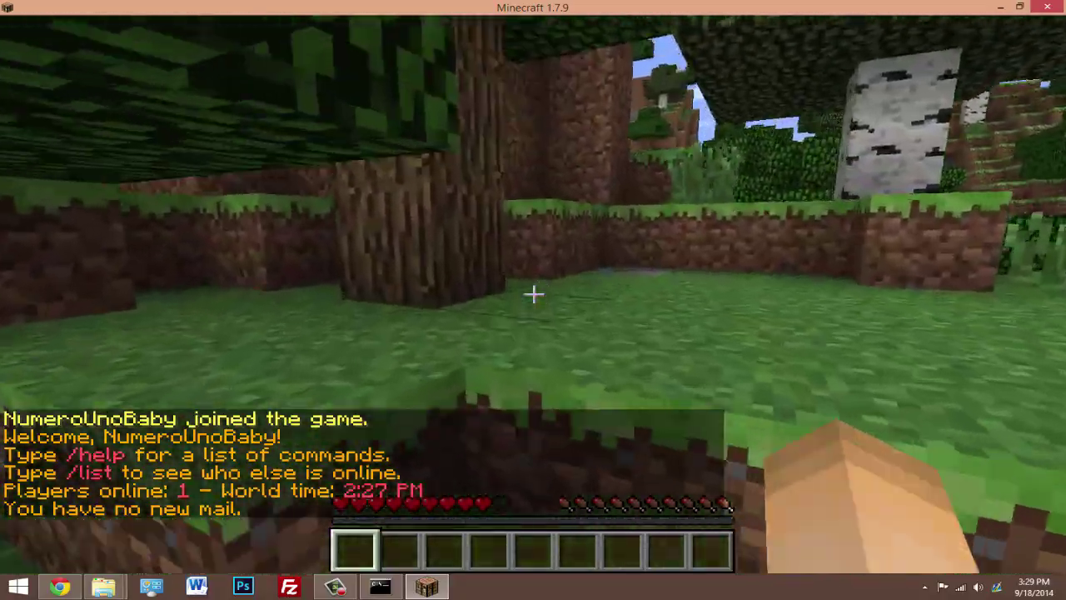
key("w")
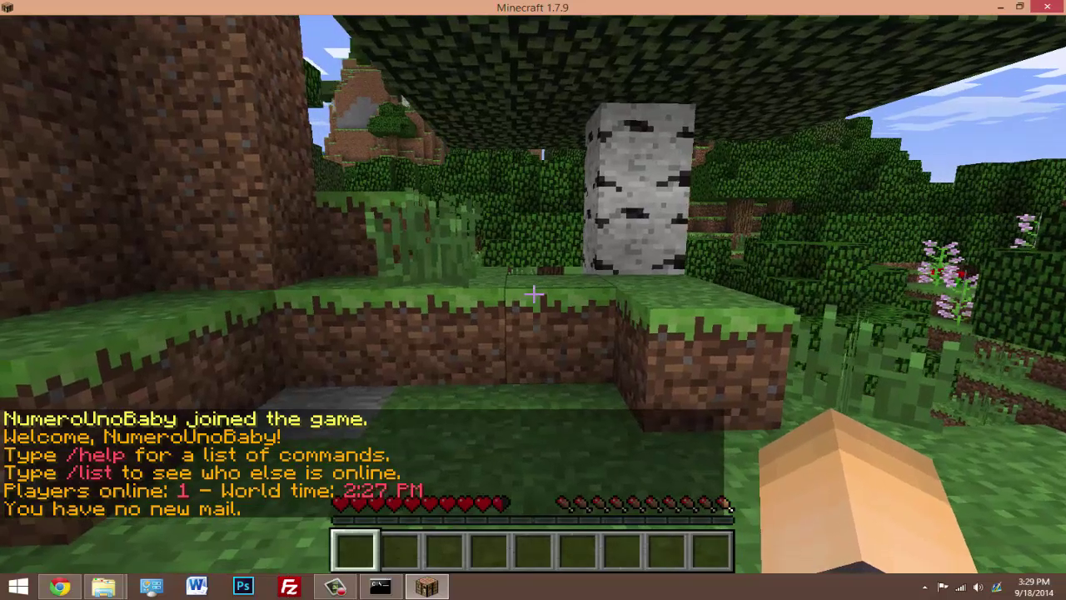